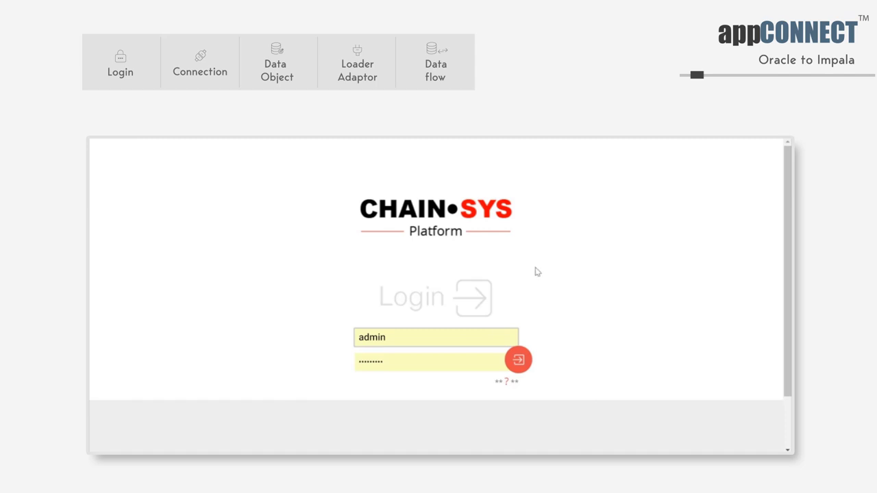
Step: Sign in to appCONNECT and reach the Connection page listing EMAIL and FTP connectors
click(522, 363)
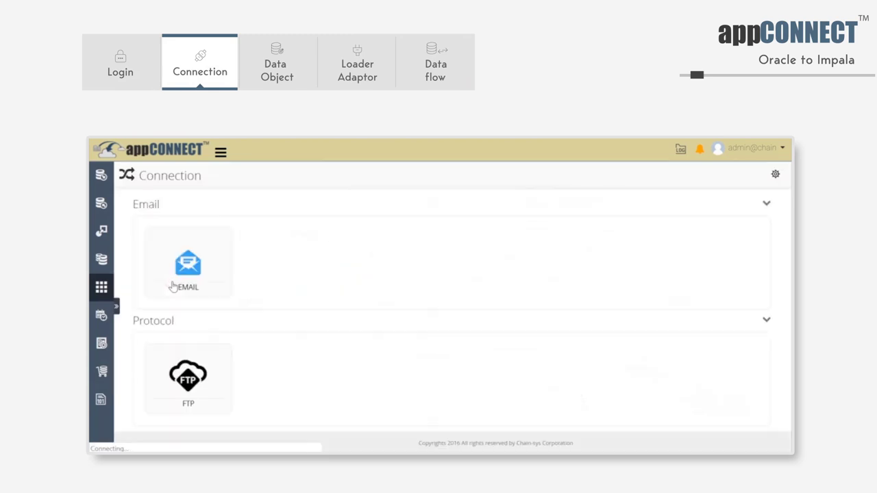
Step: Open Oracle connection ORCL_DATAMART_D and review host 192.168.57.180, port 1521, SID saas12, auto-retry
scroll(439, 329, down, 3)
scroll(447, 342, down, 2)
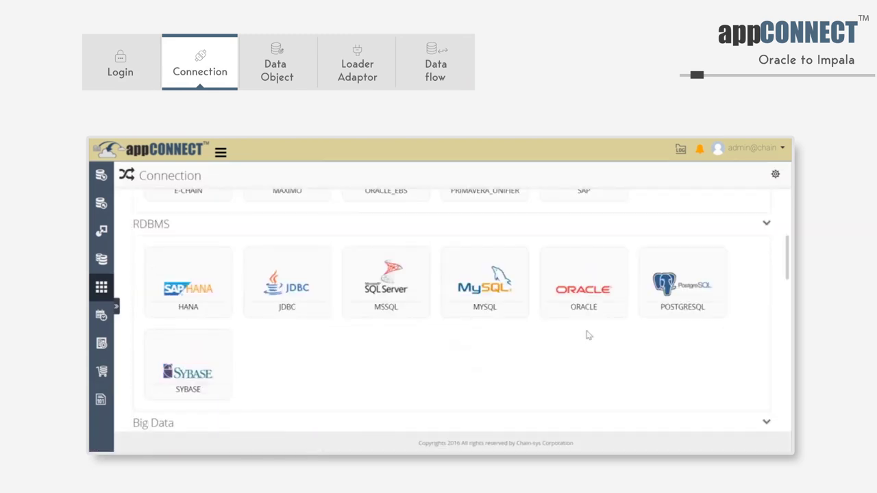
click(583, 301)
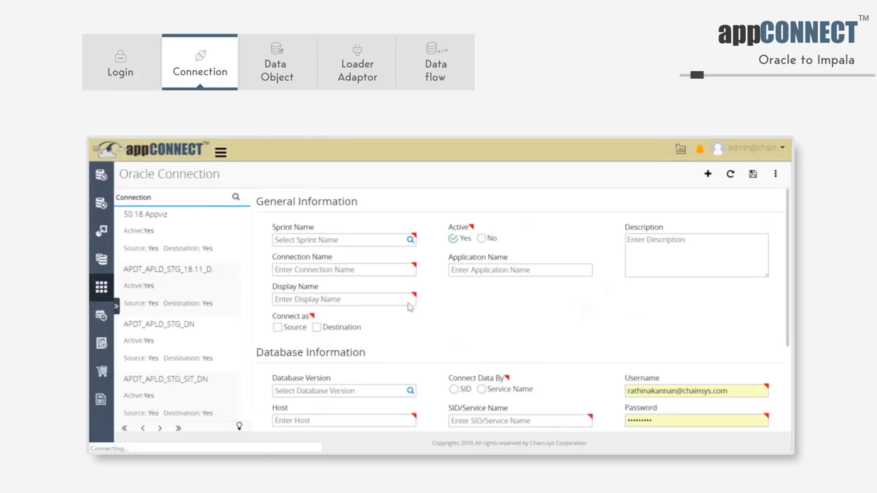
click(234, 199)
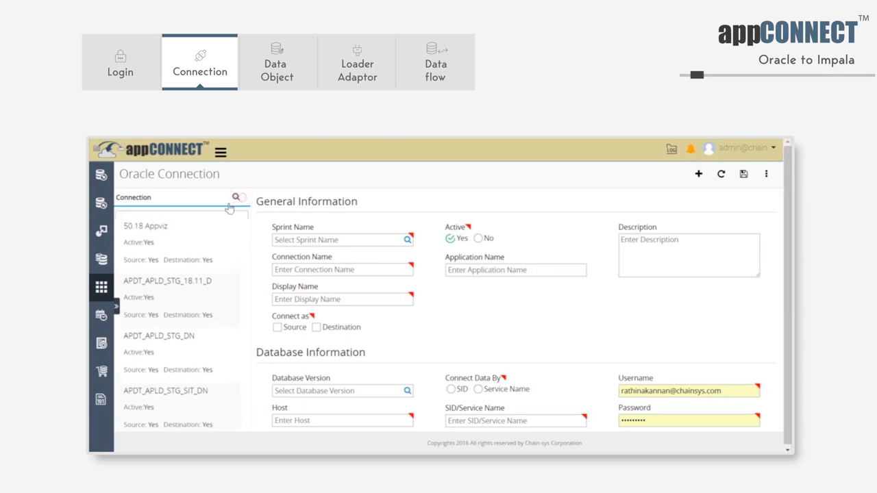
text(orcl_datamart)
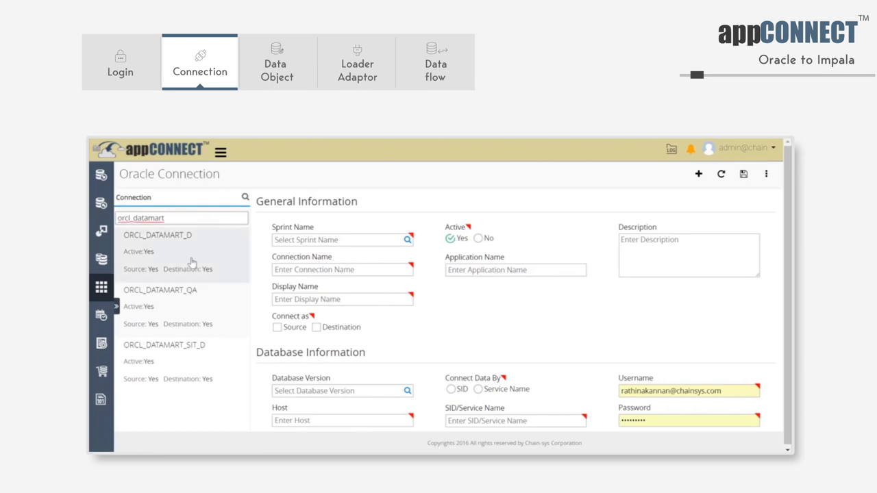
click(181, 255)
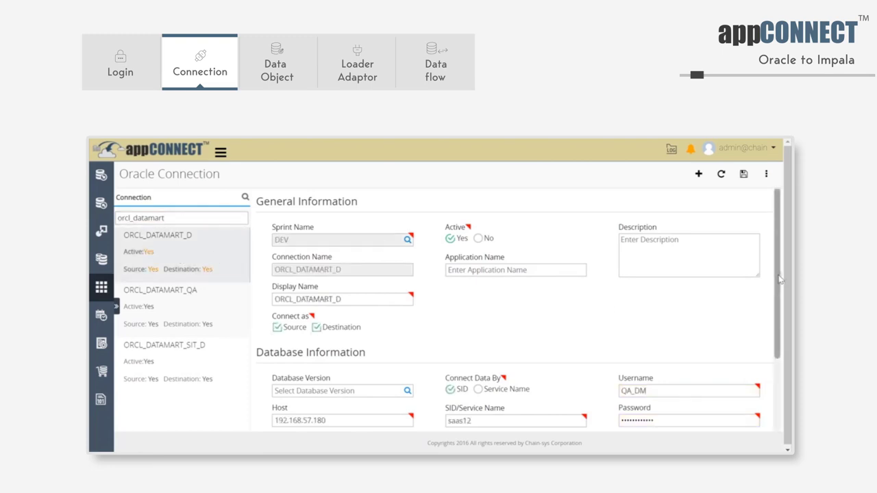
drag(779, 279, 776, 357)
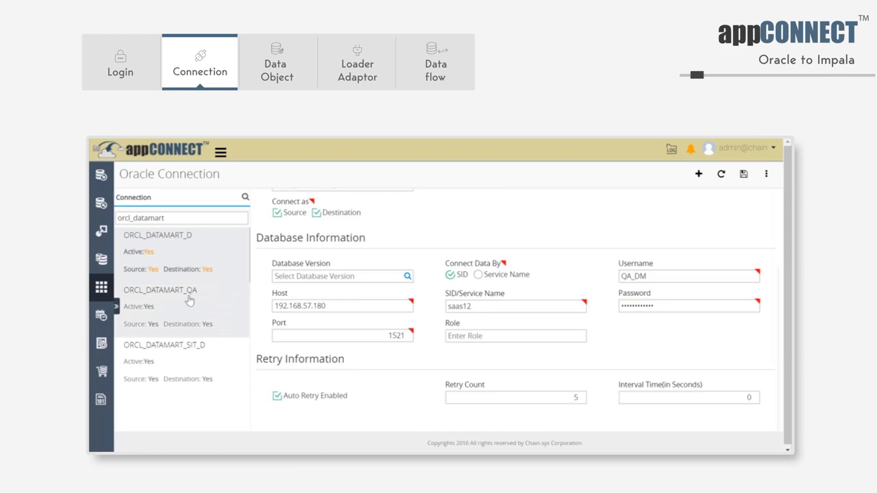
Step: Review IMPALA_KERBEROS: Kerberos authentication, host impala.cloudera.com, port 21050, database apdt
mouse_move(92, 289)
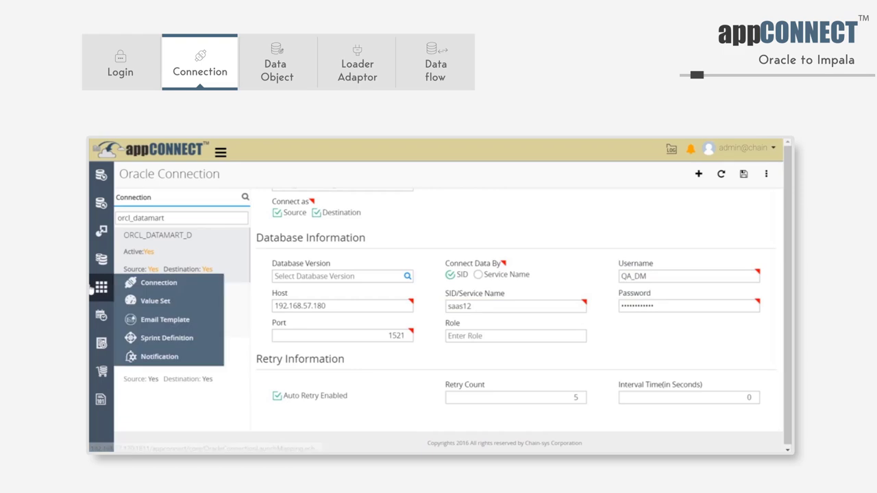
click(187, 285)
scroll(473, 321, down, 10)
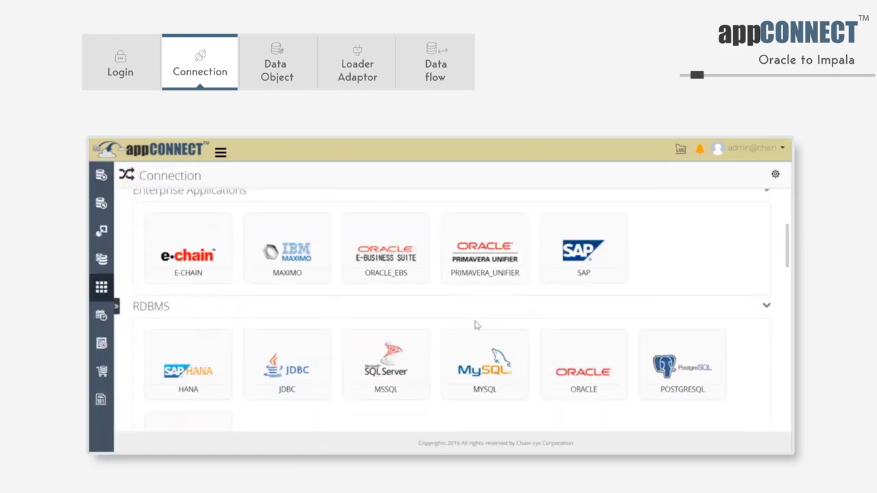
scroll(479, 327, down, 3)
click(293, 263)
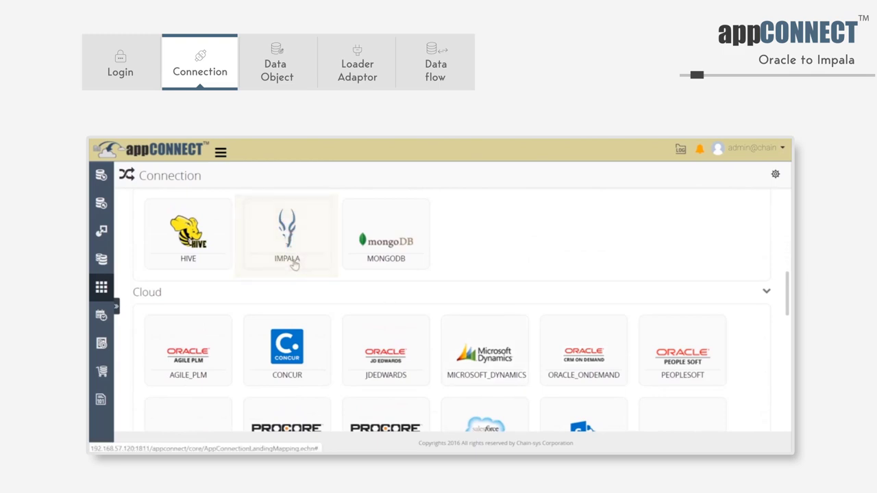
click(215, 224)
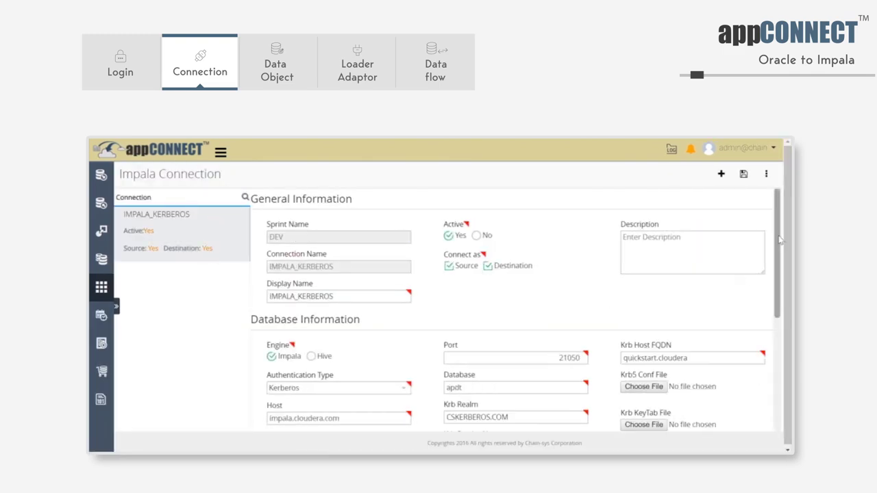
drag(779, 240, 784, 299)
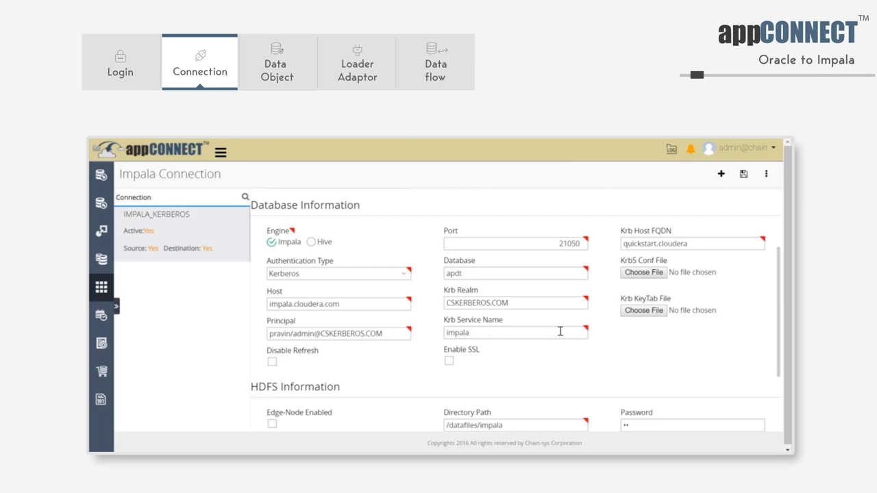
scroll(643, 352, down, 3)
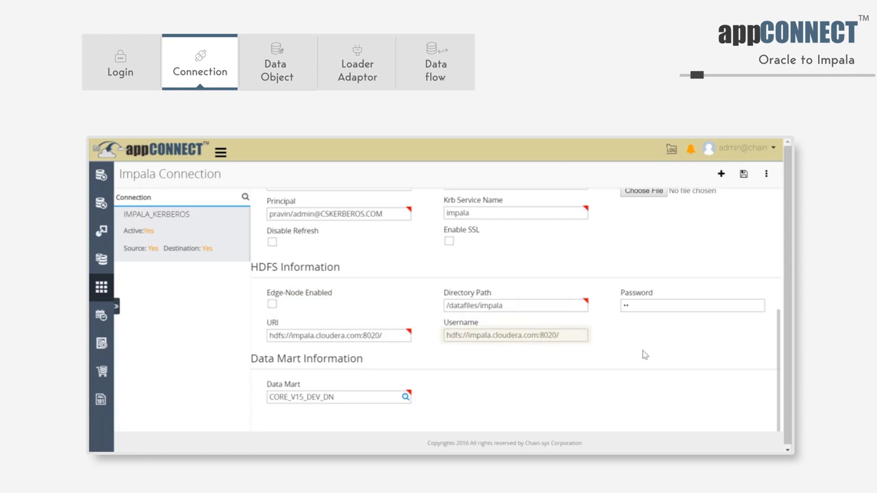
scroll(642, 354, up, 5)
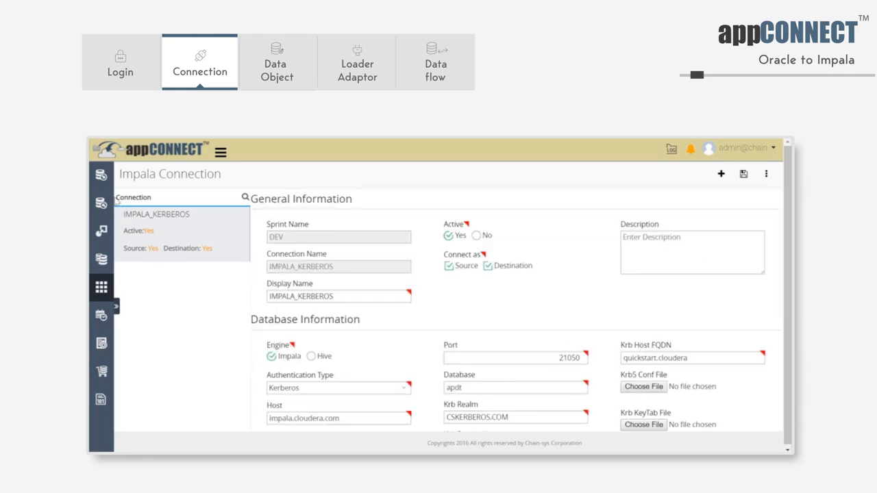
mouse_move(100, 174)
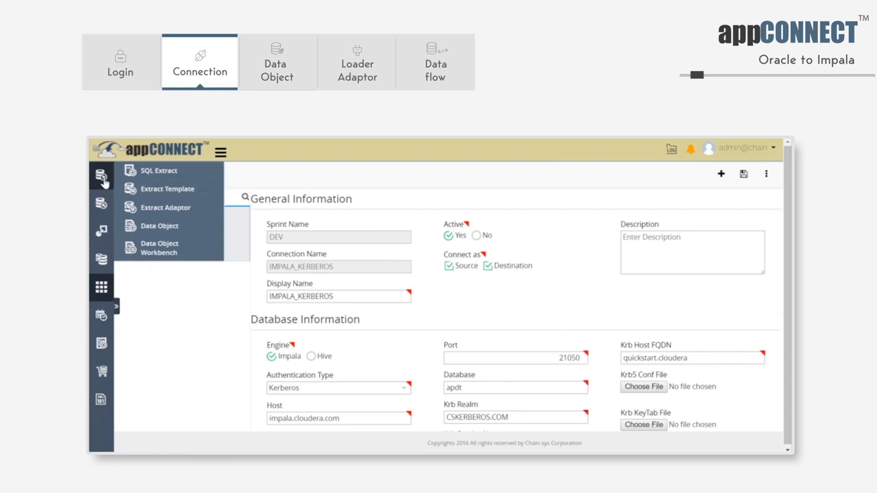
Step: Start a new data object on ORCL_DATAMART_D named Item Master13
click(192, 228)
scroll(504, 285, down, 5)
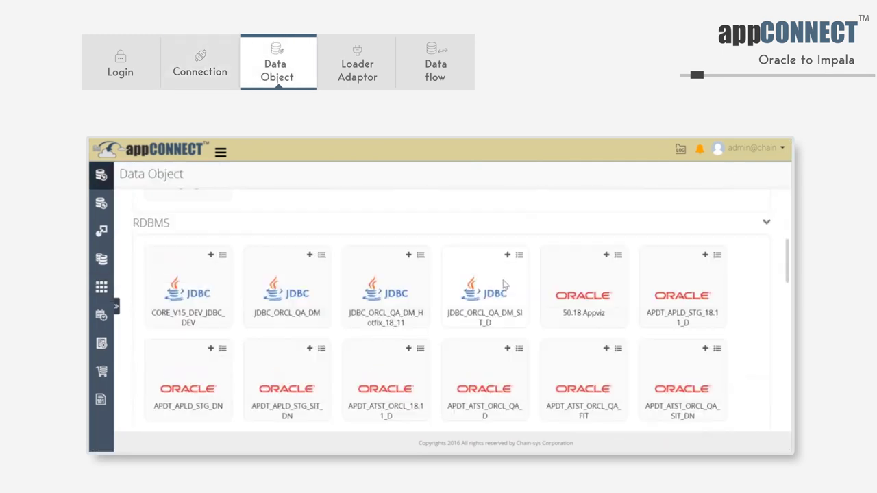
scroll(503, 284, down, 5)
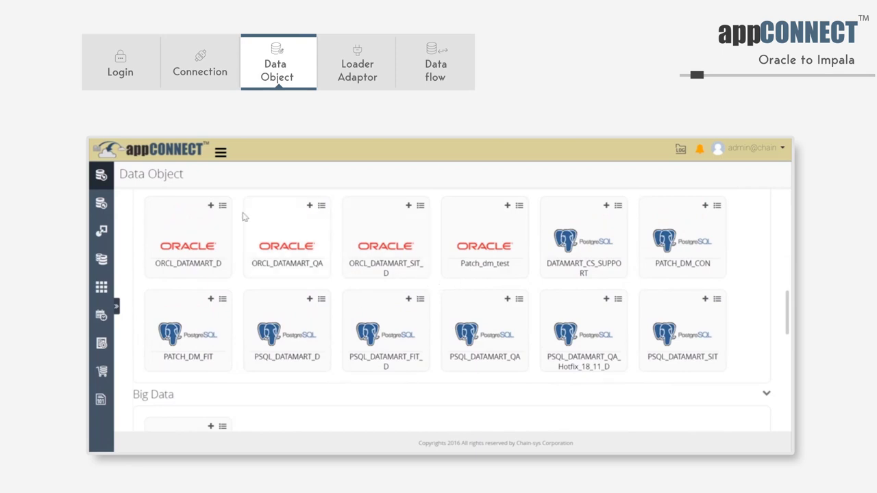
click(210, 205)
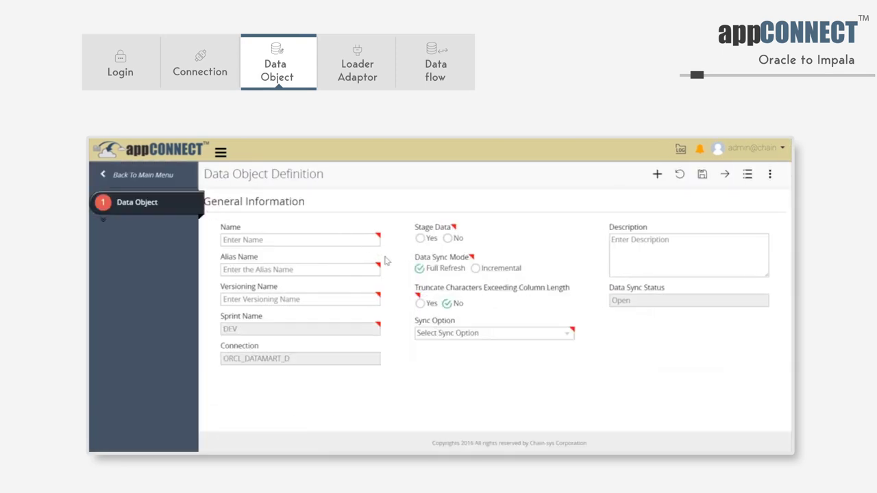
click(351, 239)
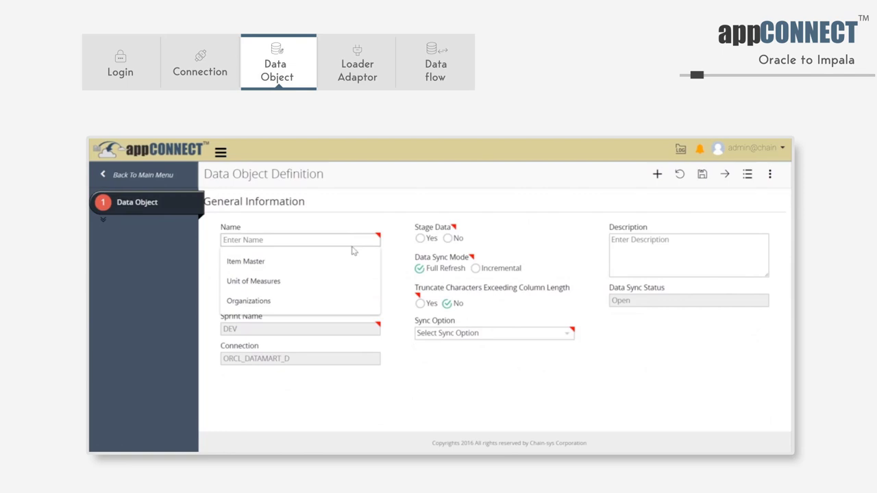
click(322, 261)
text(13)
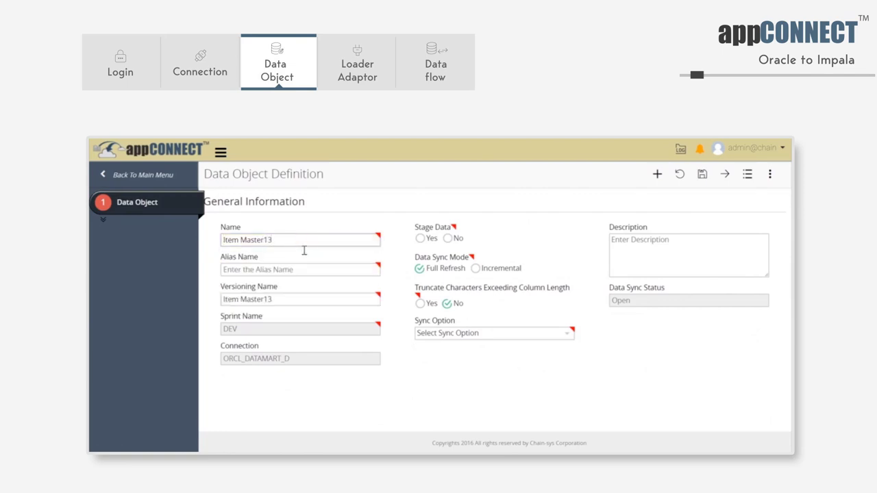
Step: Give it alias IM13 and Stage Data No, and save it as Item_Master13
click(294, 269)
text(IM13)
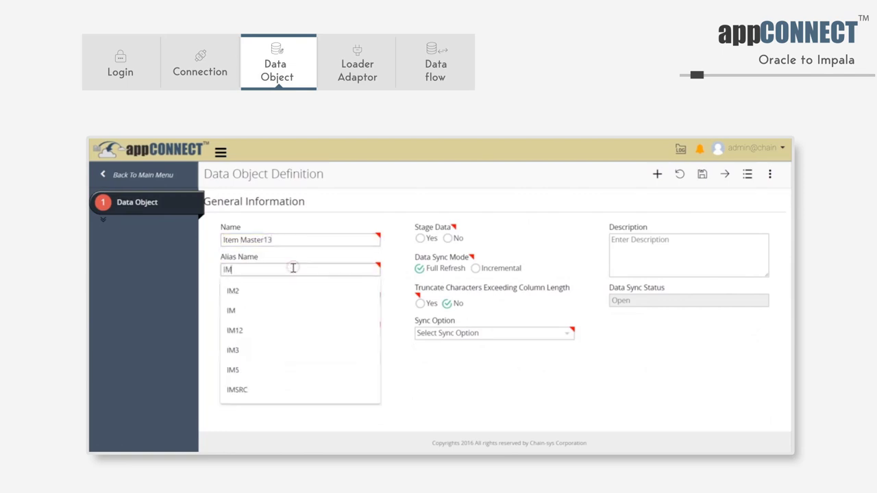
click(448, 238)
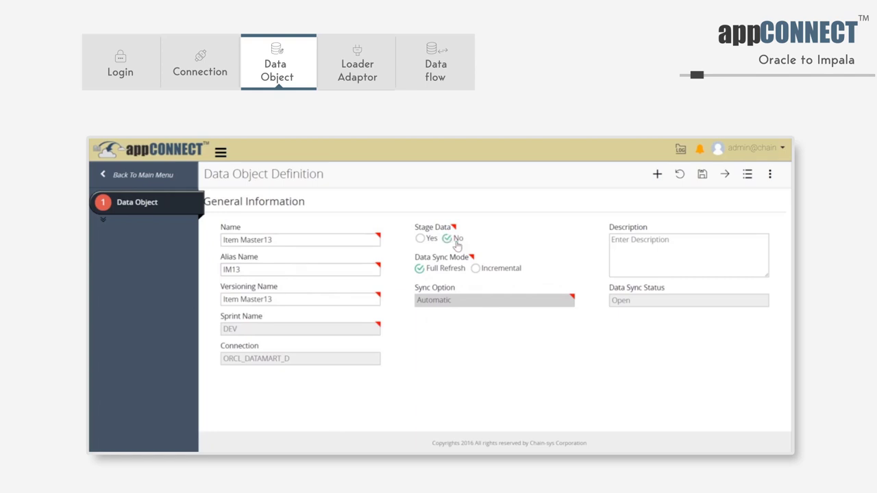
click(702, 176)
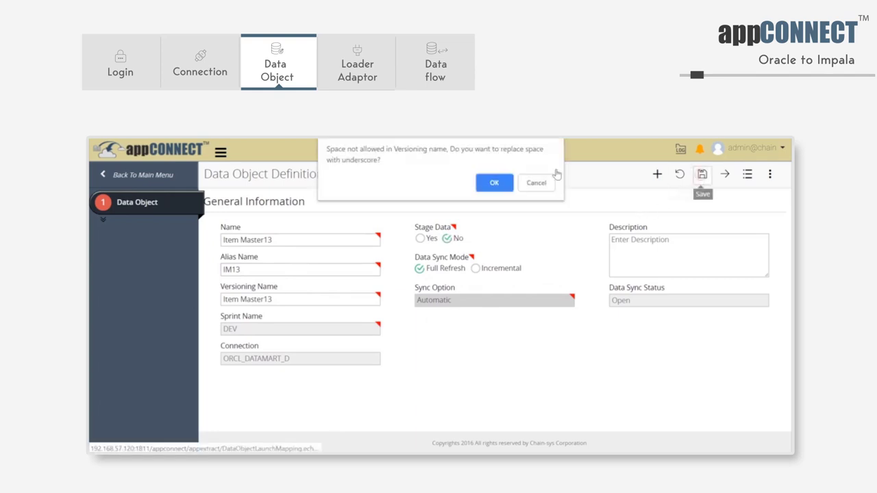
click(496, 182)
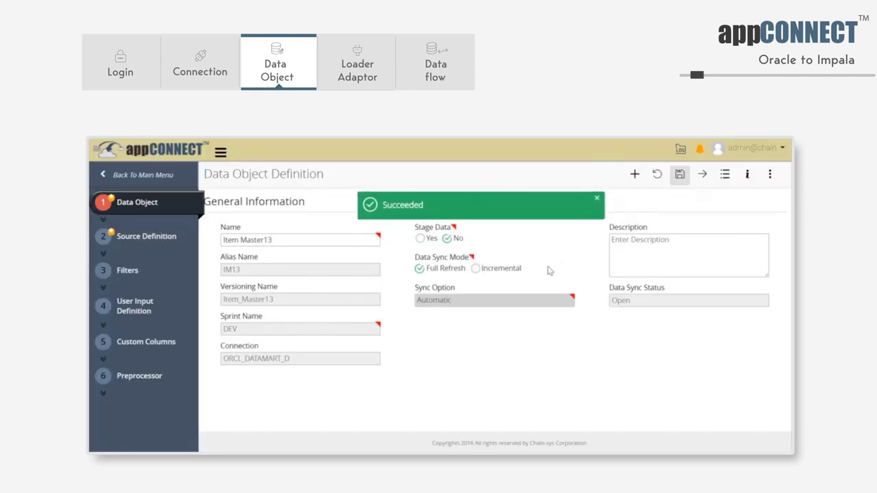
click(598, 199)
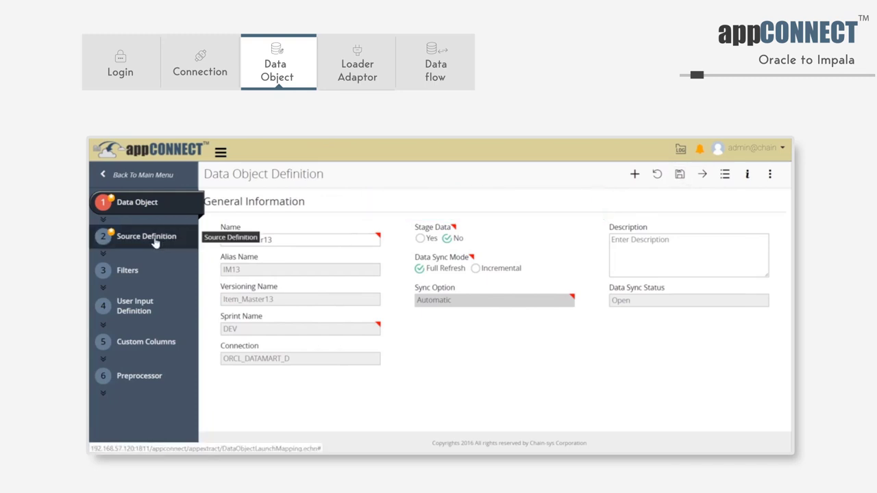
Step: Use the items_src table as the source, including all 22 columns
click(155, 240)
click(430, 268)
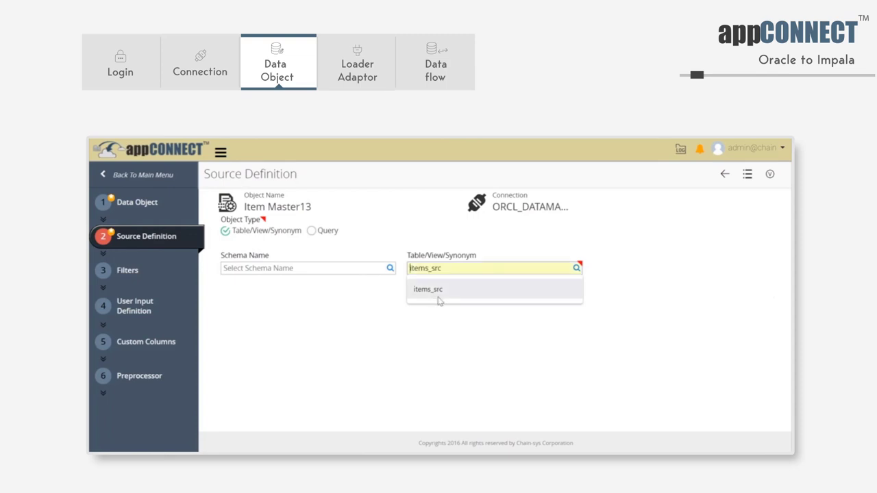
click(439, 299)
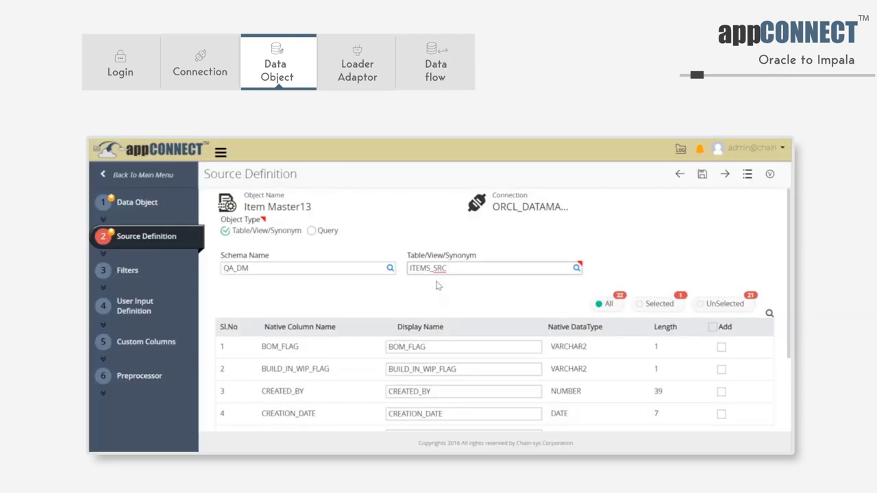
scroll(497, 303, down, 1)
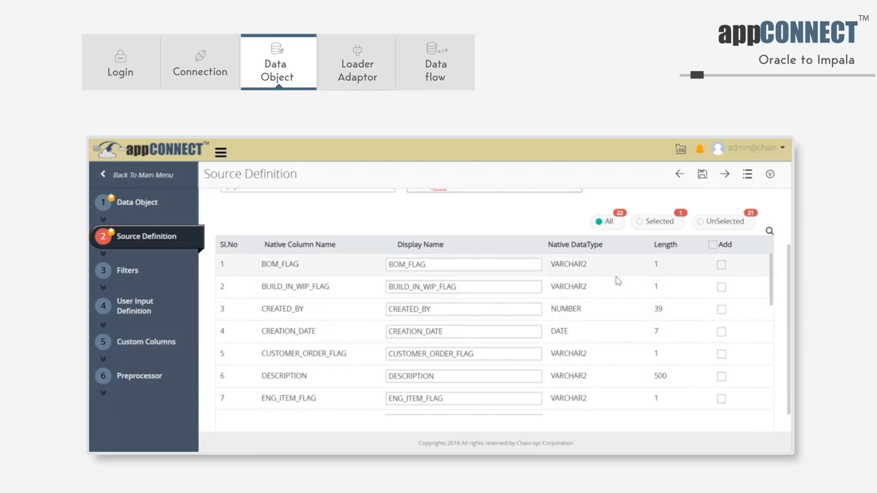
click(713, 244)
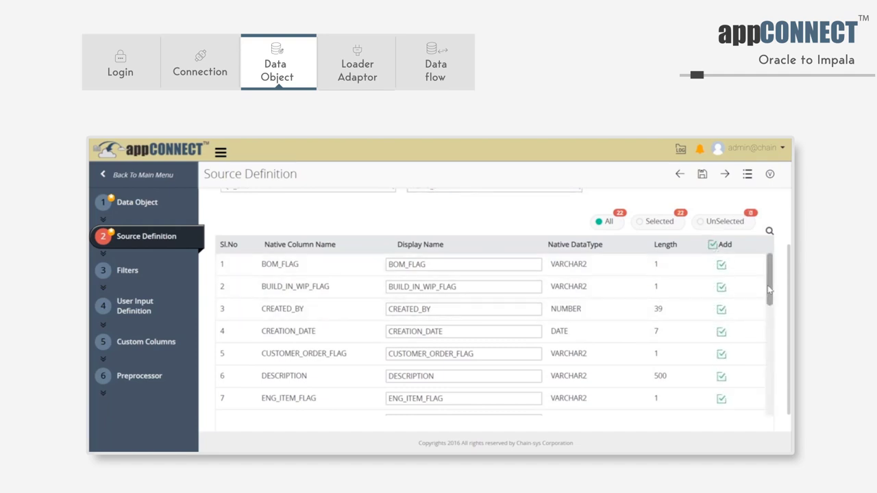
scroll(767, 287, up, 2)
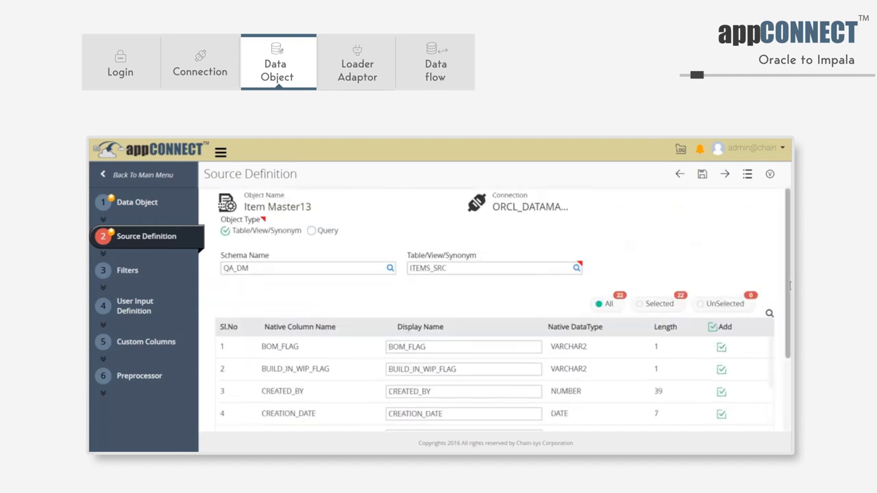
Step: Save and compile the Item Master13 source definition, then return to the Data Object page
click(702, 176)
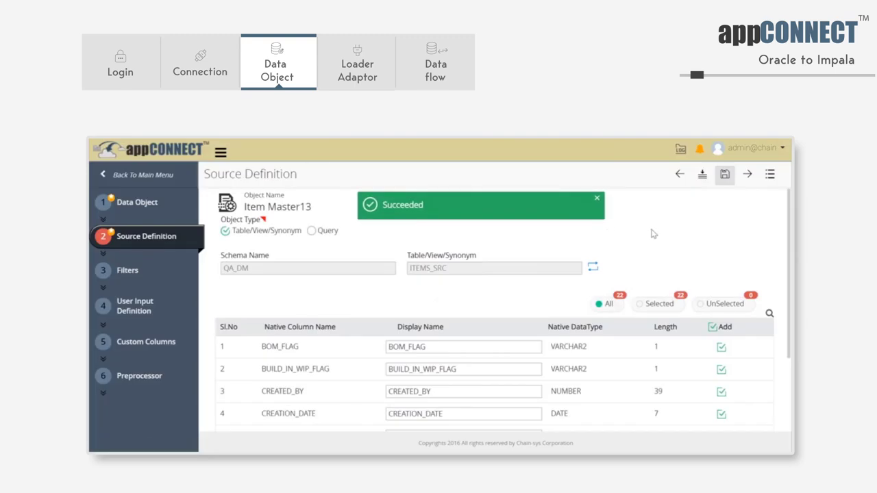
click(703, 180)
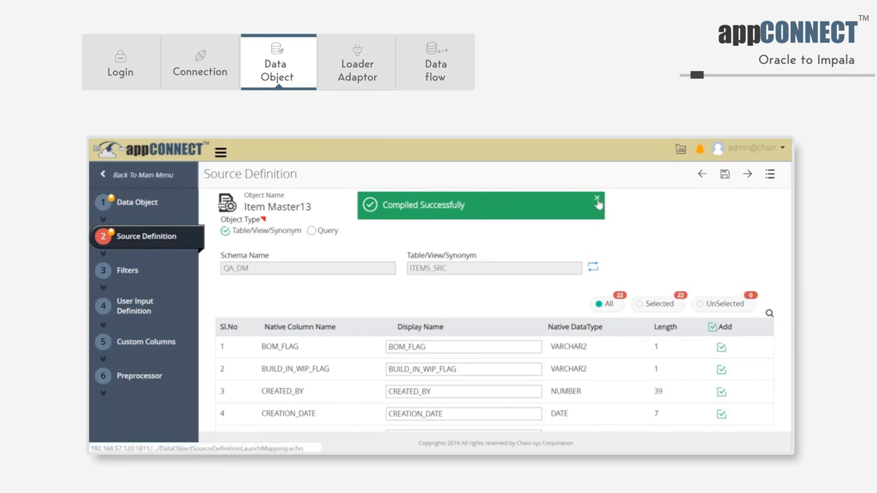
click(596, 199)
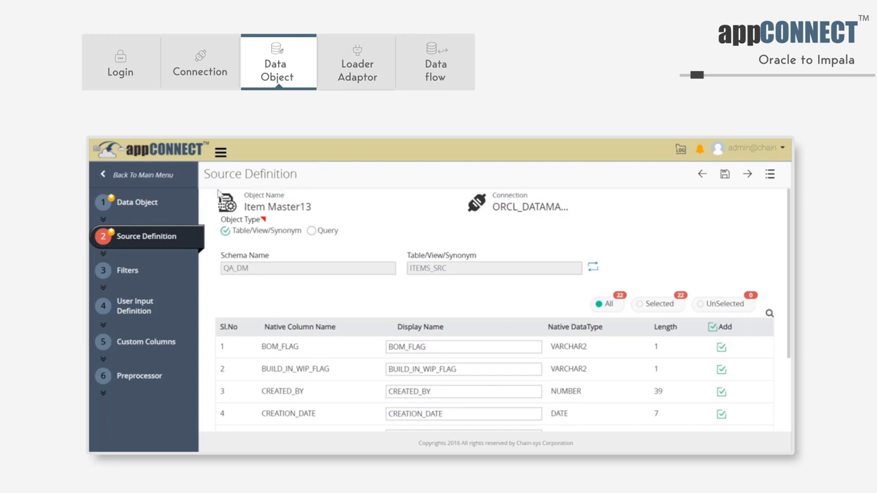
click(148, 178)
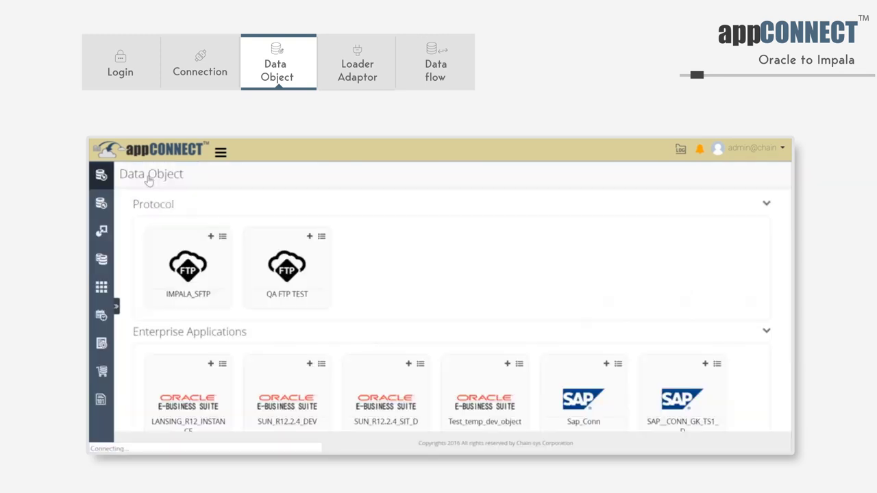
Step: Create and save loader Items 13 on IMPALA_KERBEROS with Stop at pre-validation unticked
mouse_move(101, 203)
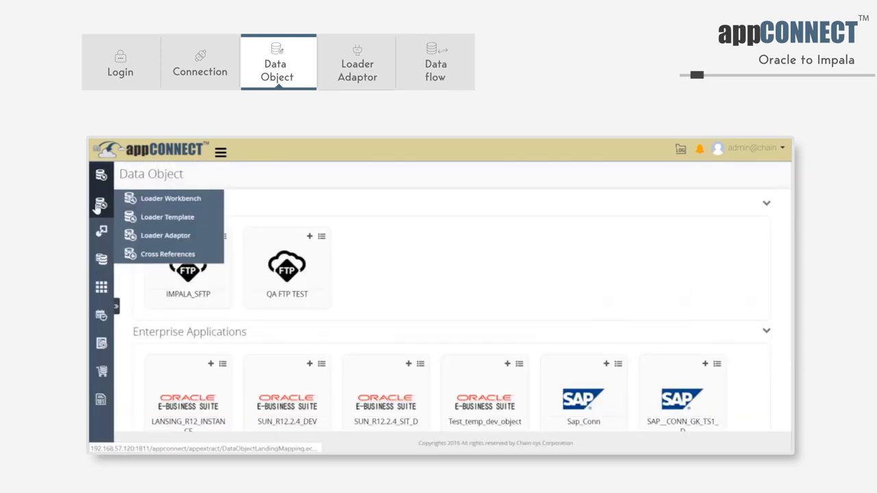
click(197, 237)
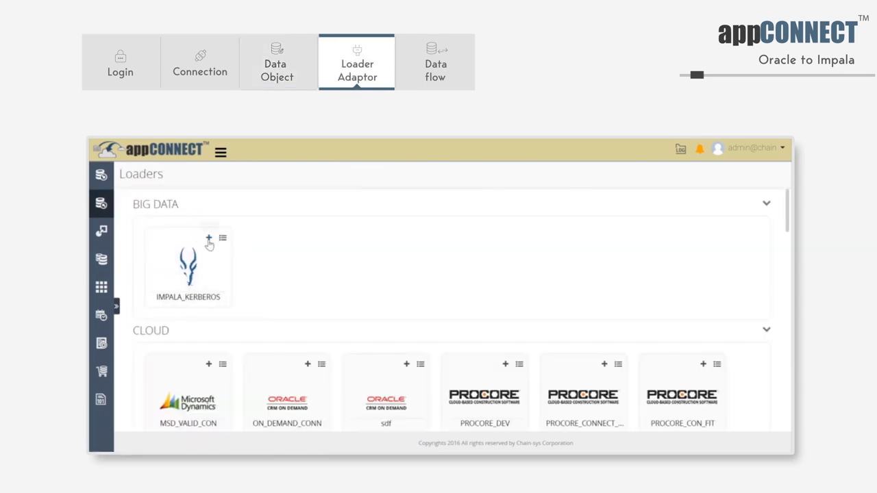
click(209, 240)
click(336, 298)
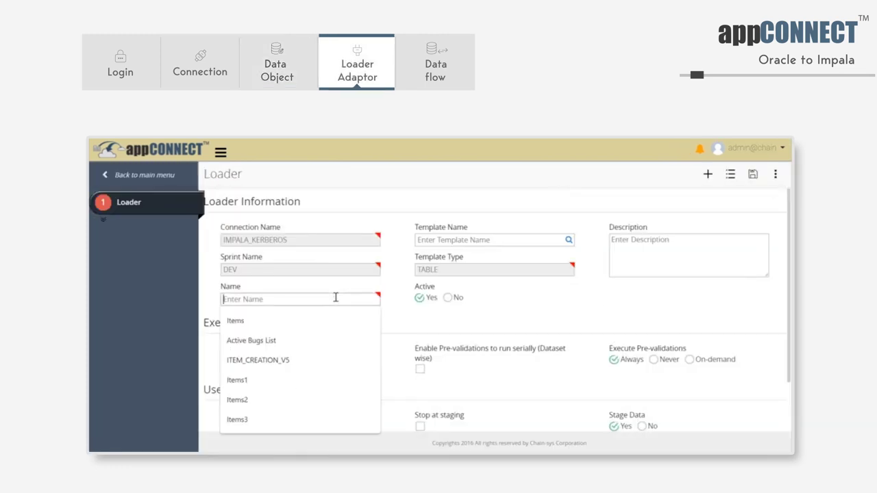
text(Items)
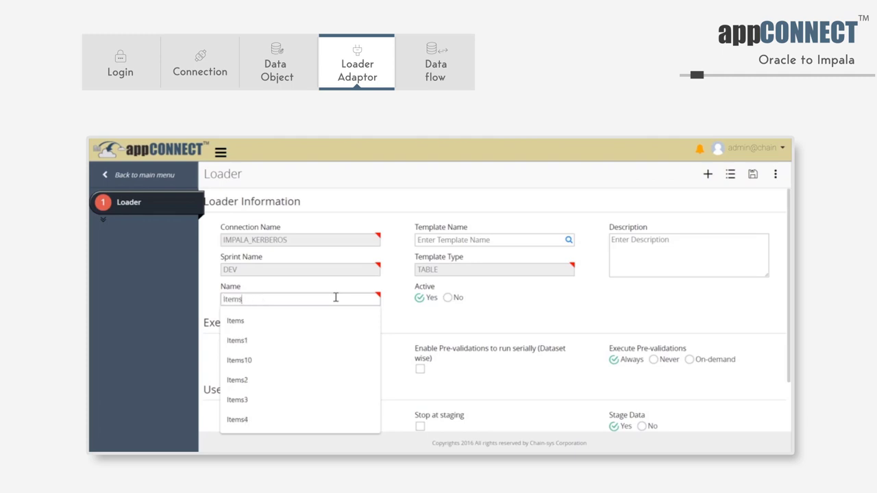
text( 13)
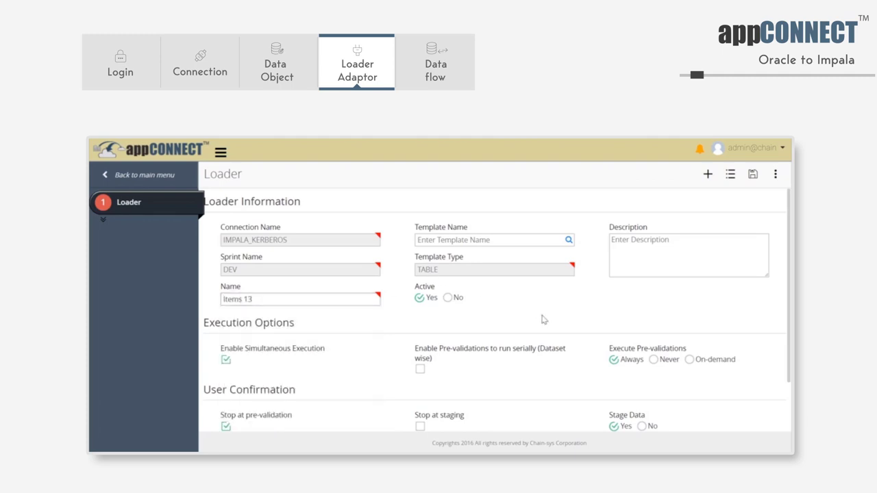
scroll(542, 317, down, 2)
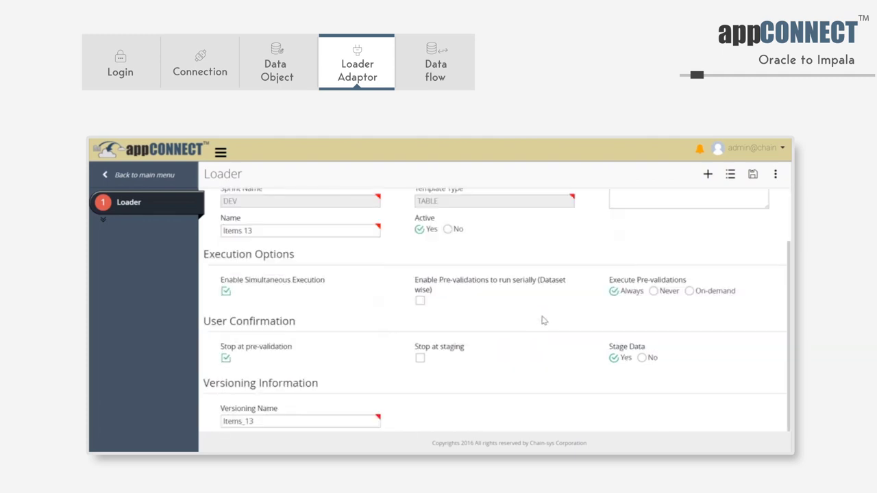
click(225, 358)
scroll(522, 339, up, 2)
click(751, 176)
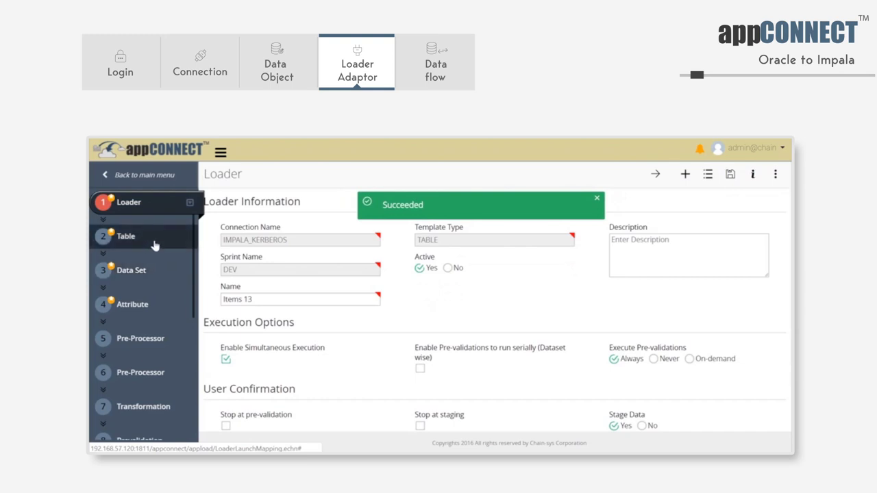
Step: Point the Items 13 loader at the items table with all 22 columns selected
click(157, 241)
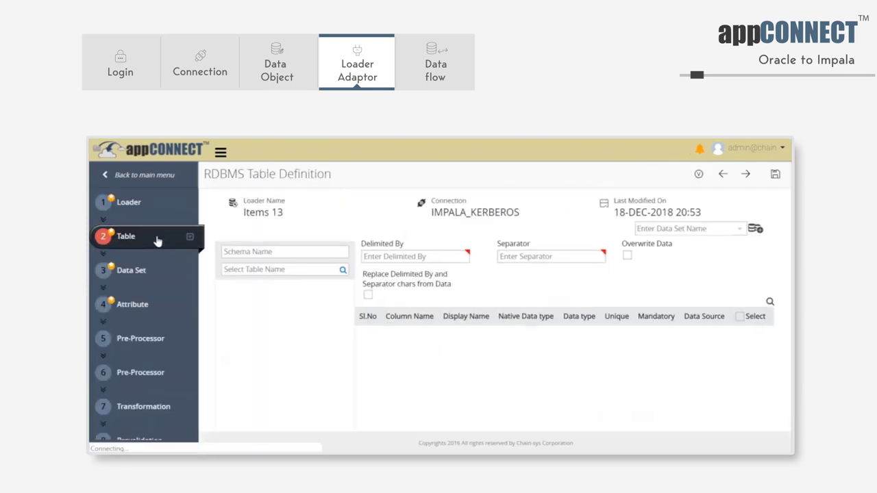
click(299, 269)
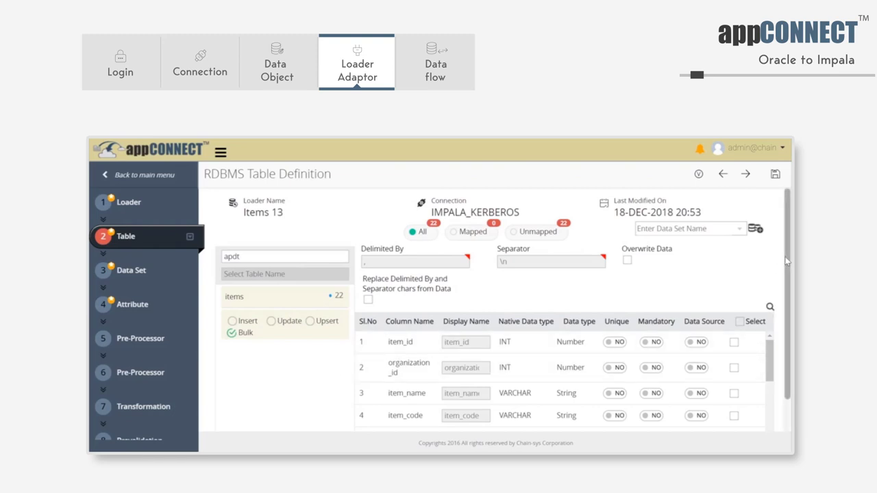
scroll(788, 305, down, 1)
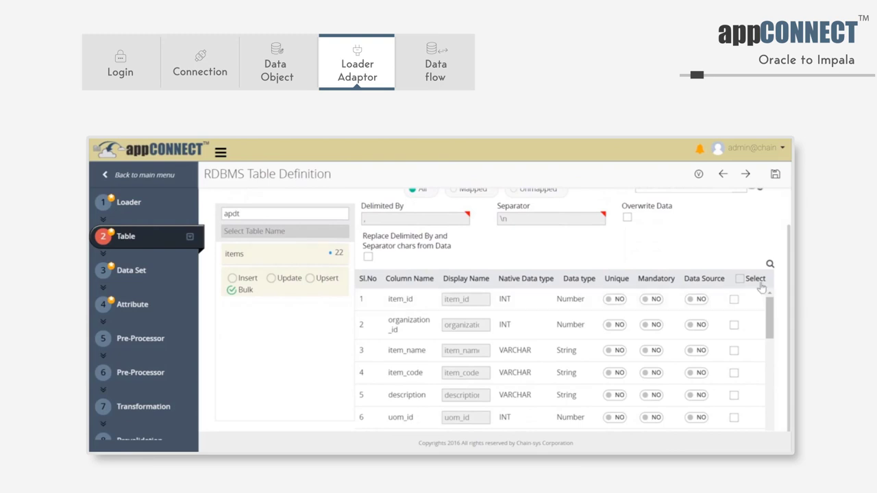
click(739, 278)
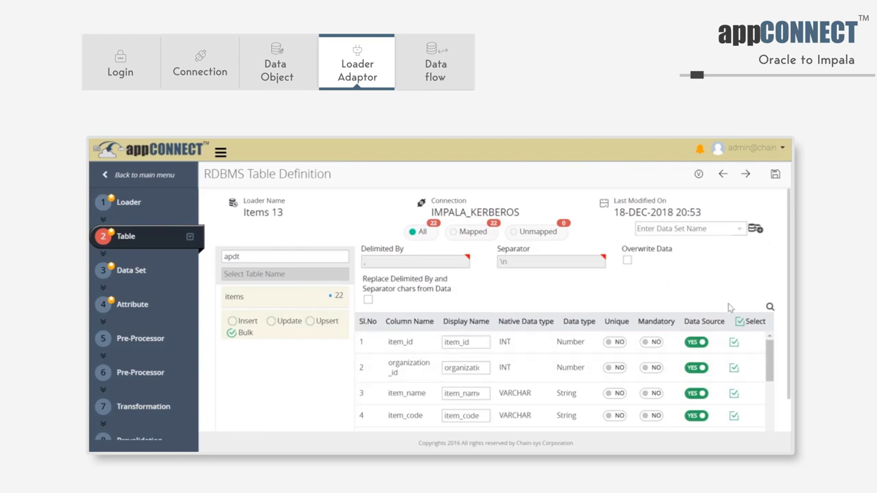
Step: Create a data set with name and display name Items
click(755, 230)
click(653, 276)
text(Items)
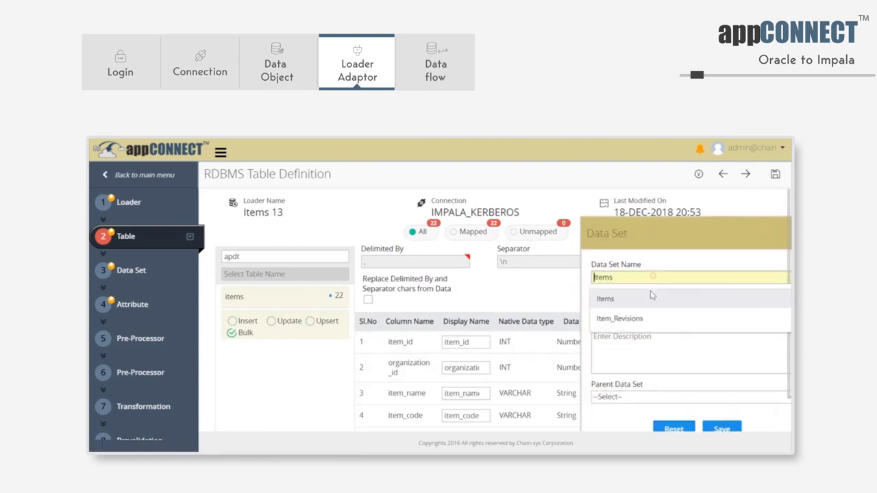
click(649, 293)
click(651, 306)
click(655, 323)
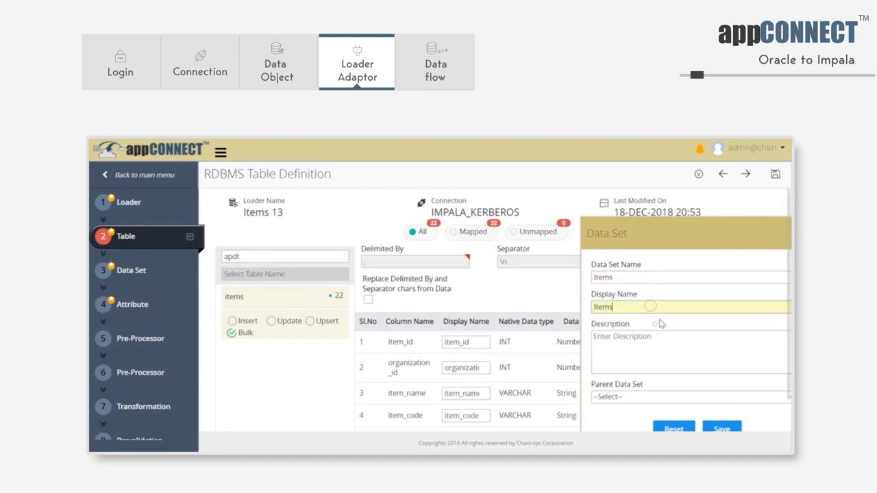
click(714, 429)
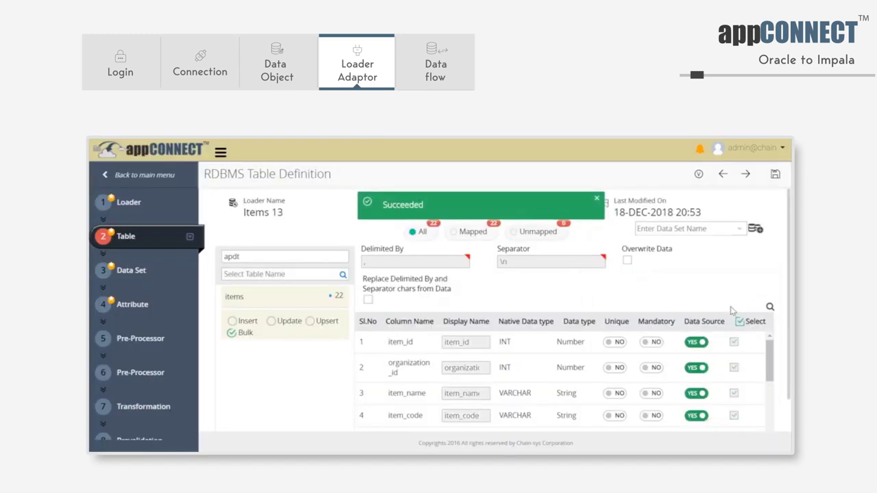
Step: Assign the Items data set to the table, save, compile the Items 13 loader, return to Loaders
click(740, 229)
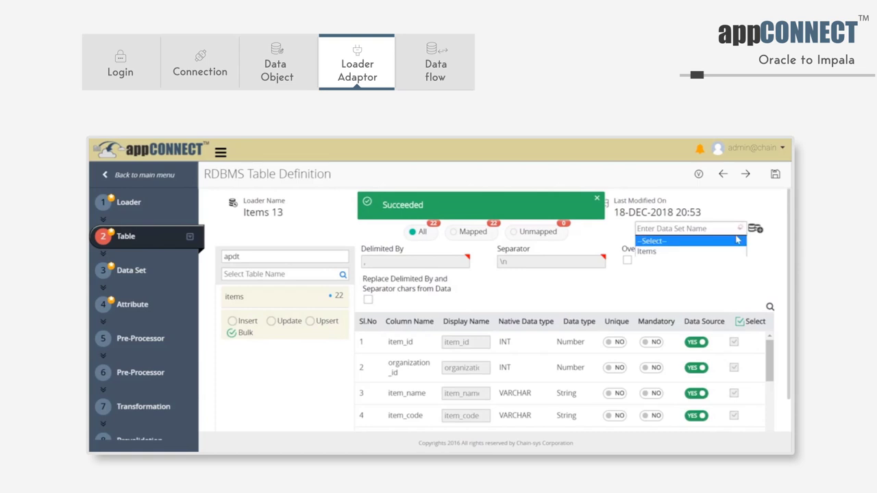
click(718, 251)
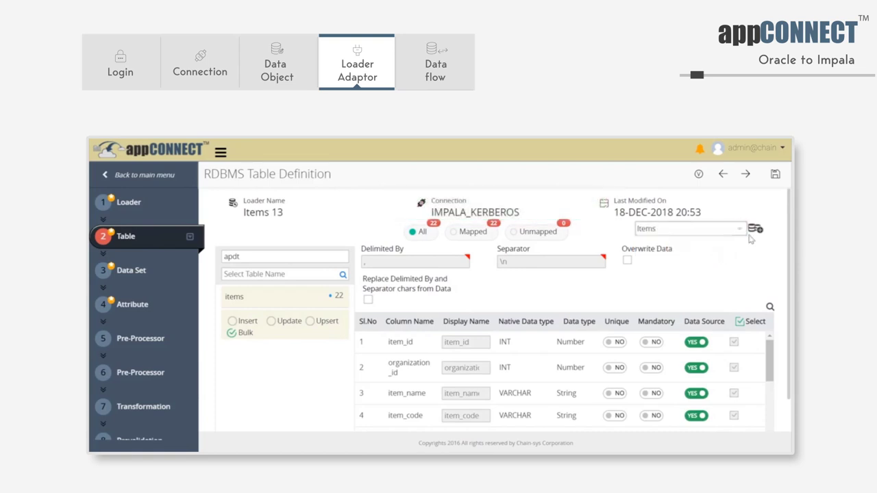
click(775, 175)
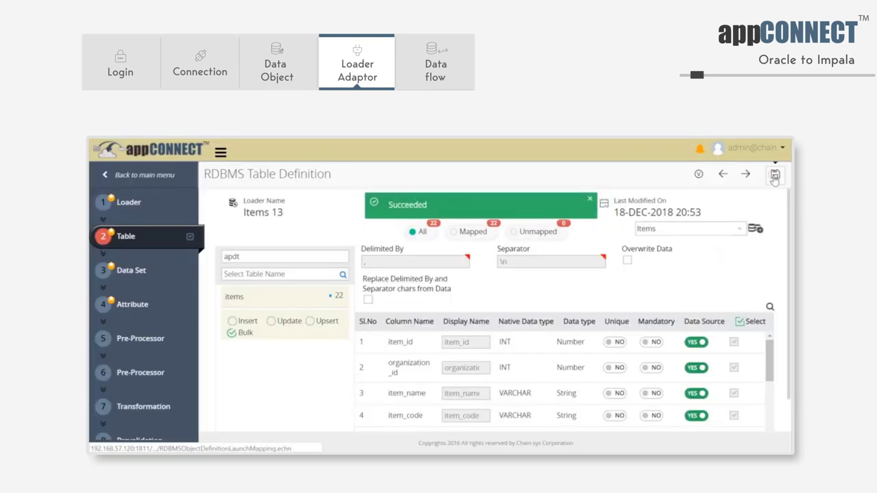
click(154, 205)
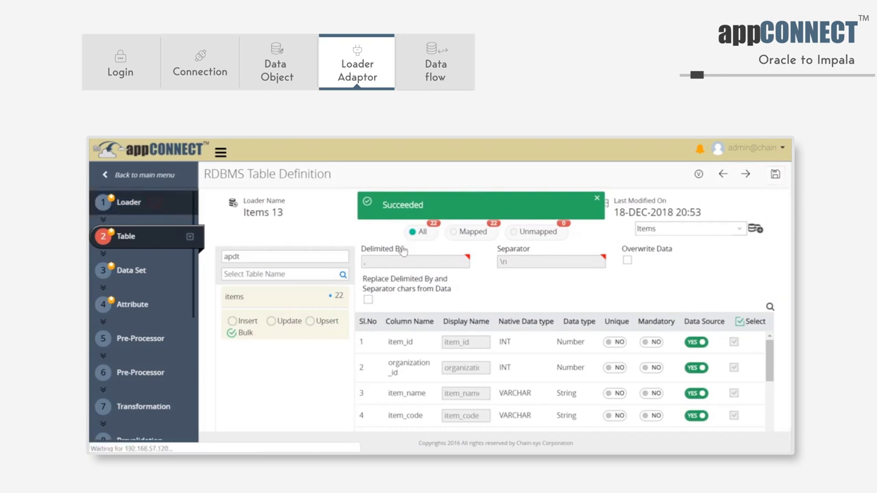
click(774, 174)
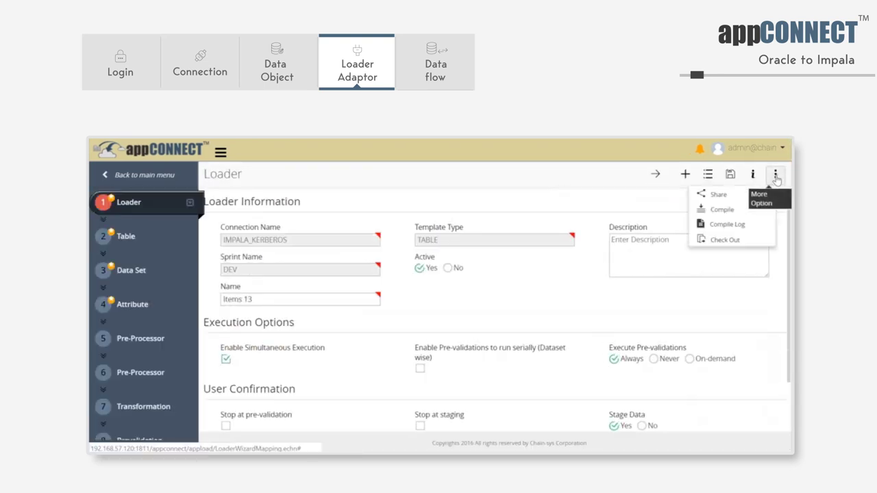
click(746, 212)
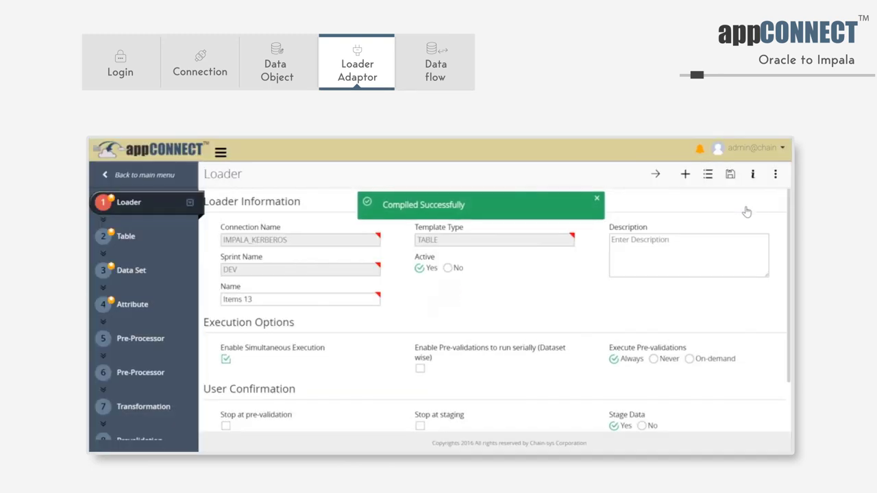
click(152, 176)
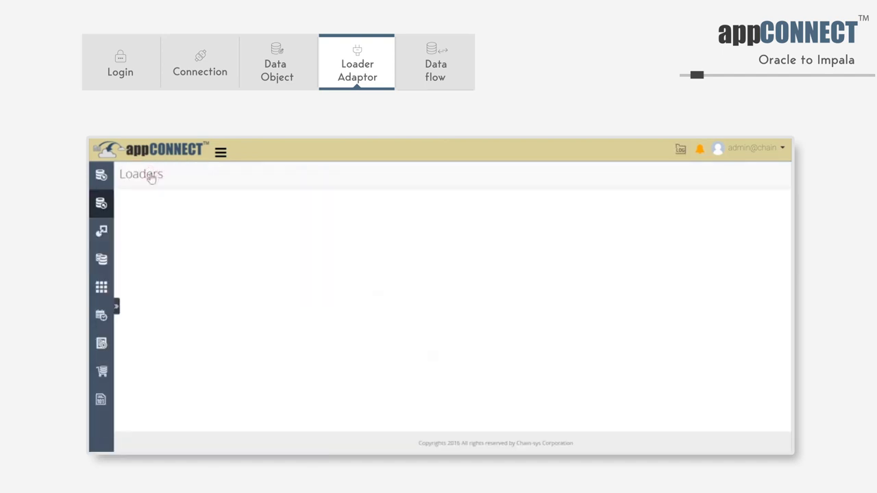
Step: Start a new data flow with name and versioning name Items DF 13
mouse_move(98, 265)
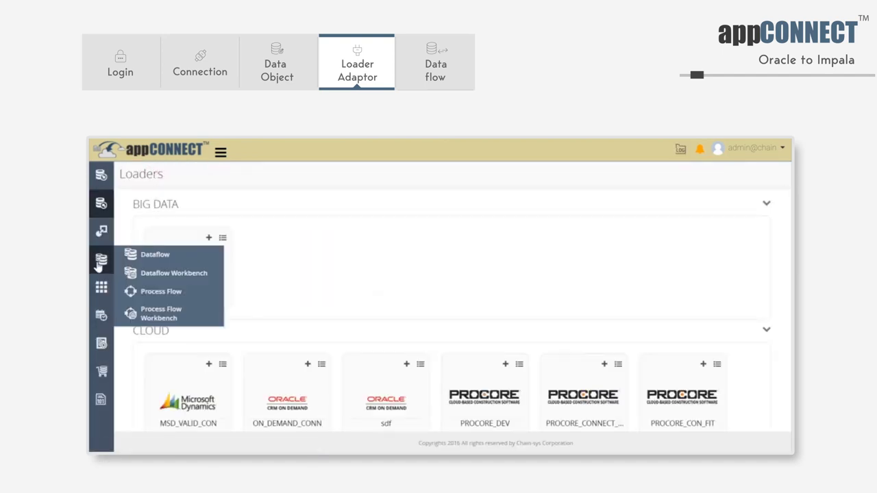
click(179, 258)
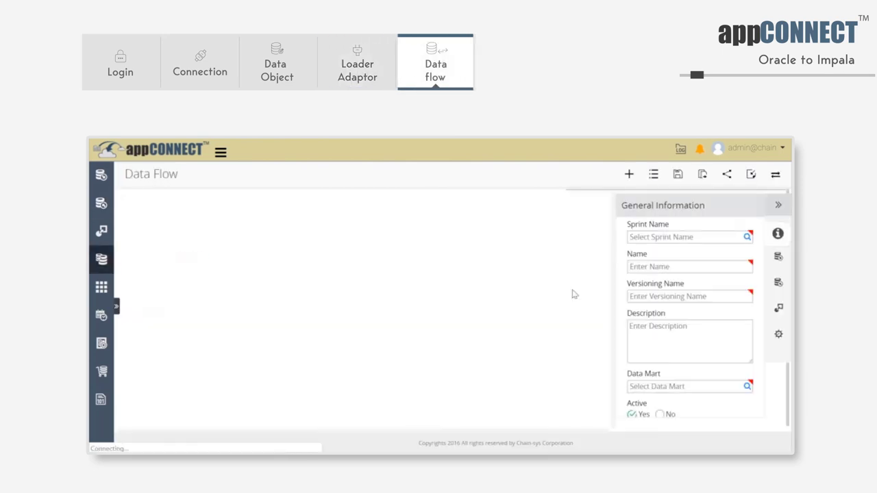
click(669, 266)
text(Items DF 13)
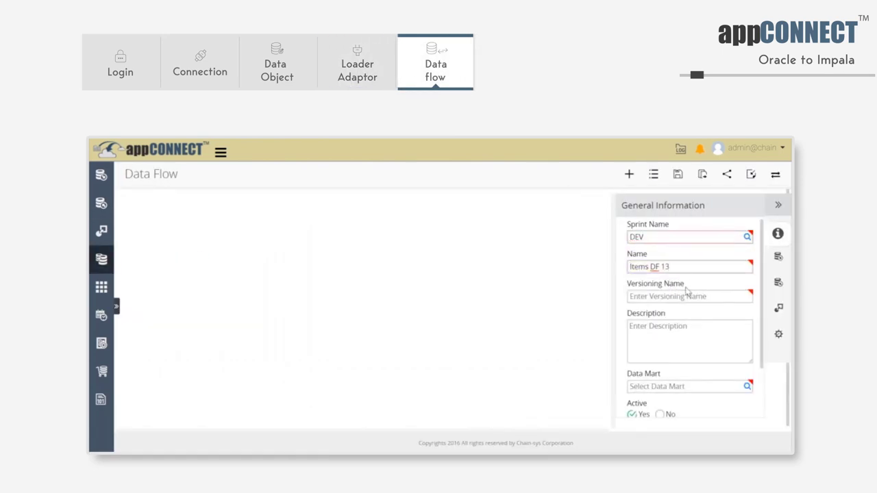
click(684, 296)
text(Items DF 13)
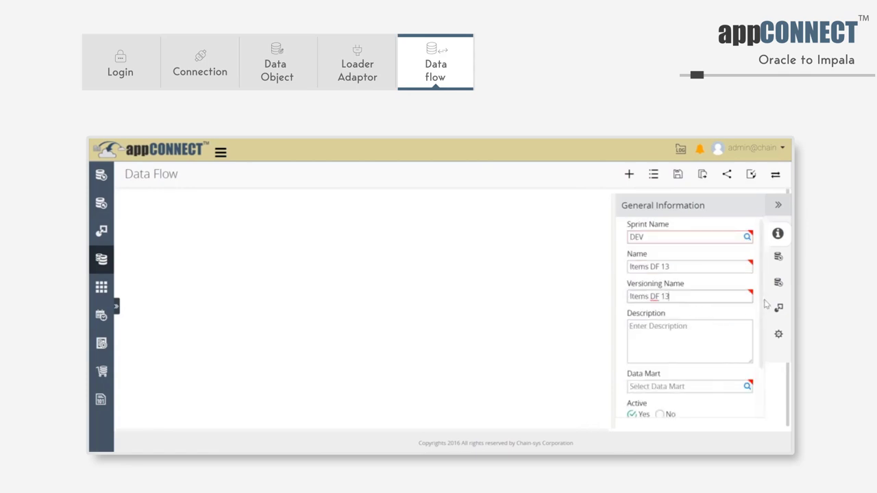
Step: Select PSQL_DATAMART_QA as the data flow's data mart
drag(760, 301, 759, 338)
click(728, 338)
text(PSQ)
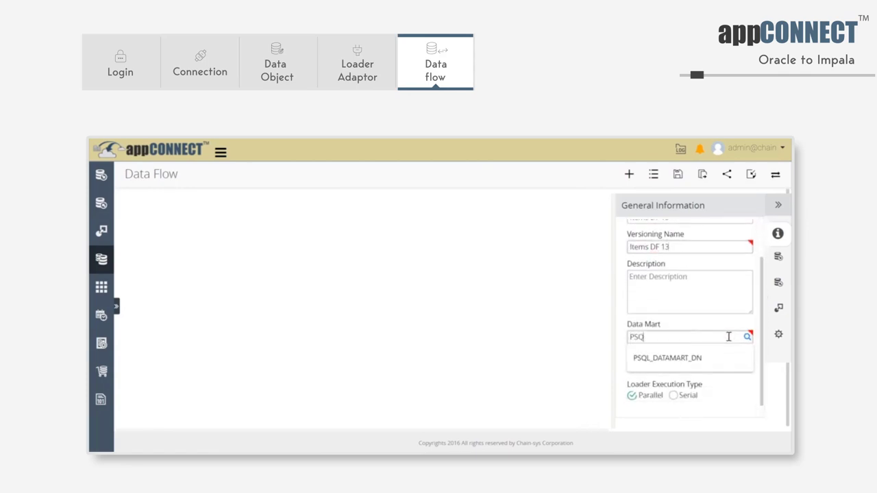
text(L_DATAMART_QA)
key(Return)
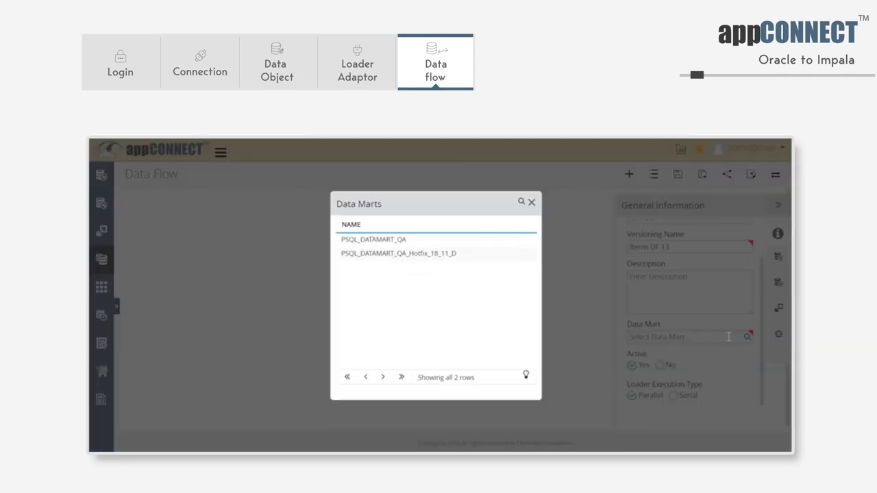
click(439, 245)
scroll(739, 360, up, 1)
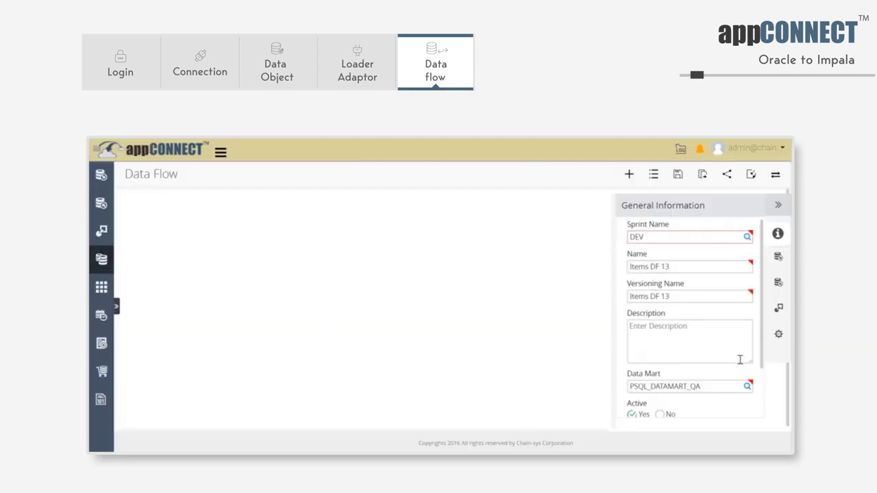
Step: Place the Item Master13 source from ORCL_DATAMART_D on the data flow canvas
click(777, 257)
click(670, 226)
text(ITEM MASTER 13)
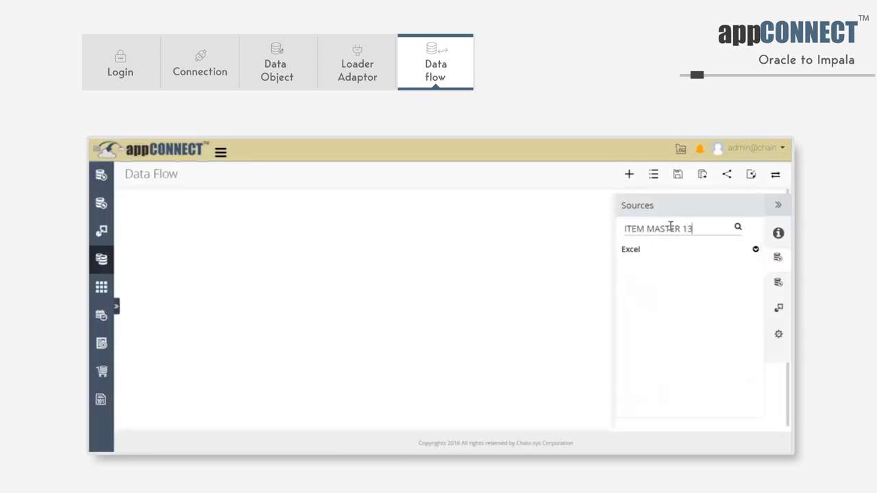
text(Item Master)
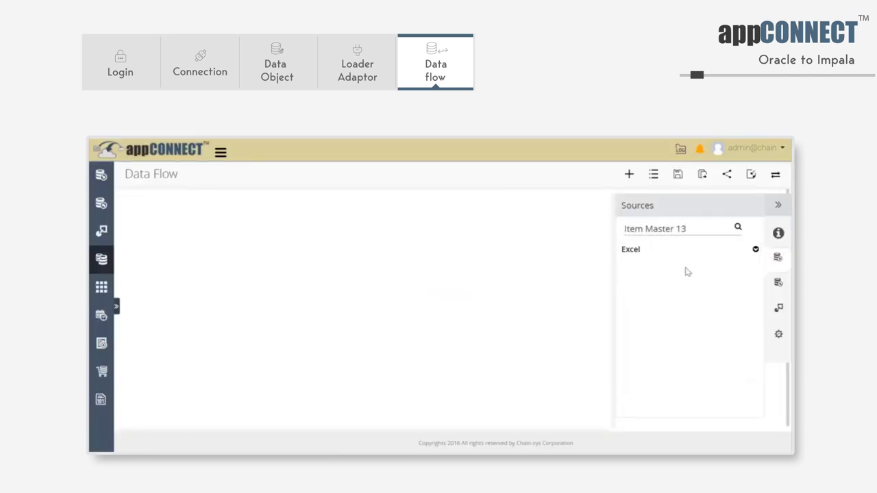
key(ctrl+a)
key(BackSpace)
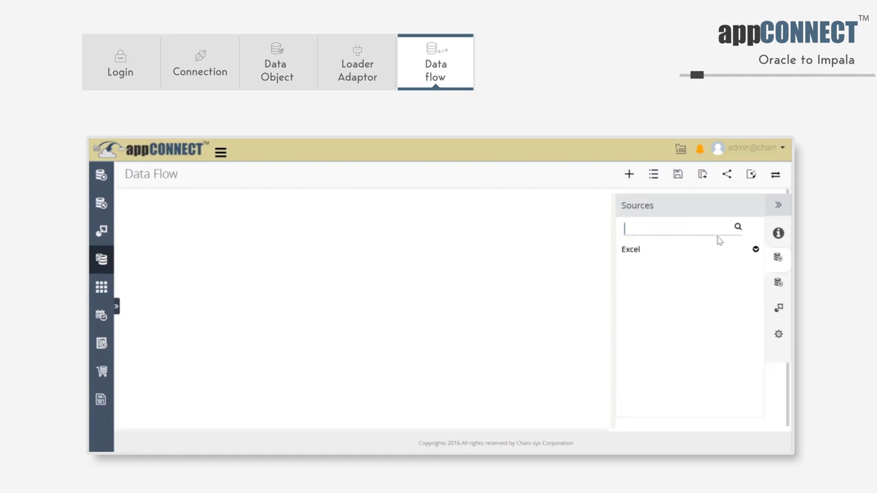
text(orcl_datamart_d)
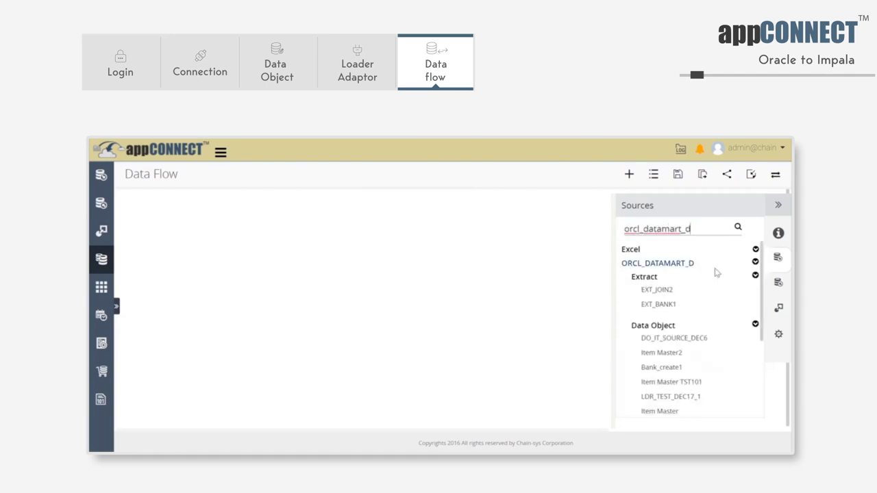
scroll(762, 382, down, 3)
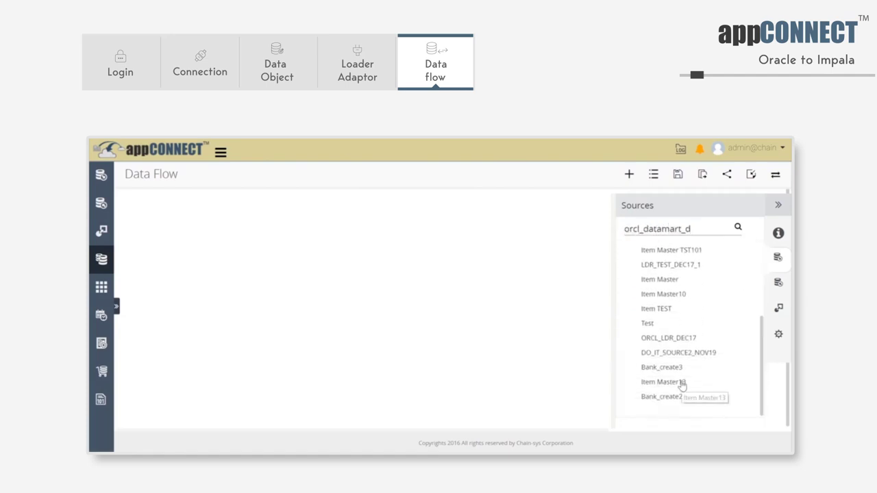
drag(678, 382, 214, 300)
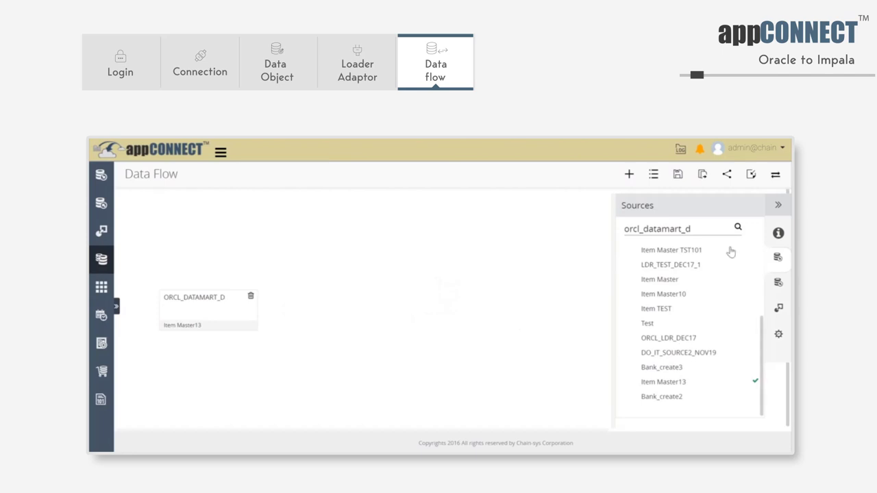
Step: Place the Items 13 Impala target on the canvas
click(778, 282)
click(666, 229)
text(impala)
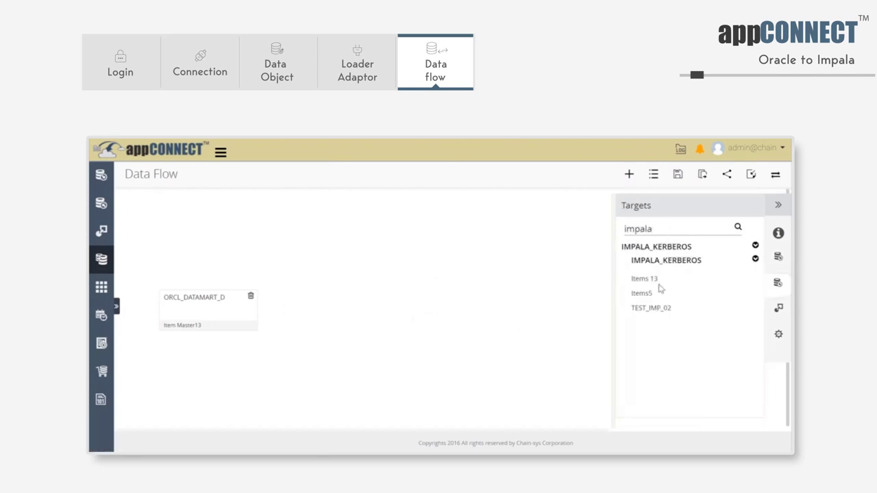
drag(647, 280, 572, 304)
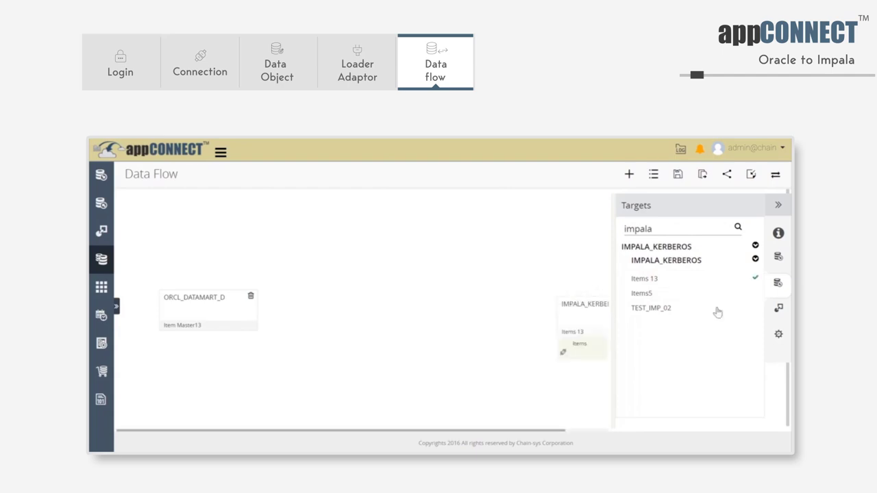
Step: Place a Mapper between the Item Master13 source and Items 13 target, link them, and open its details
click(778, 310)
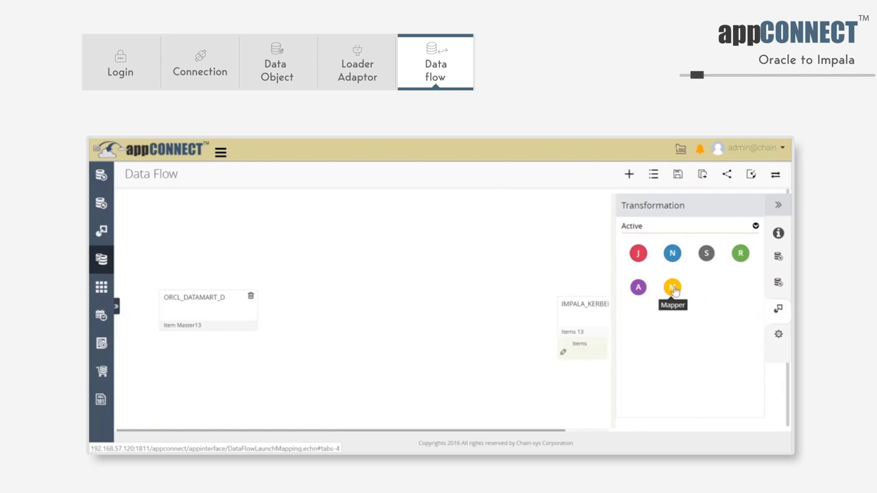
drag(672, 288, 415, 317)
mouse_move(251, 327)
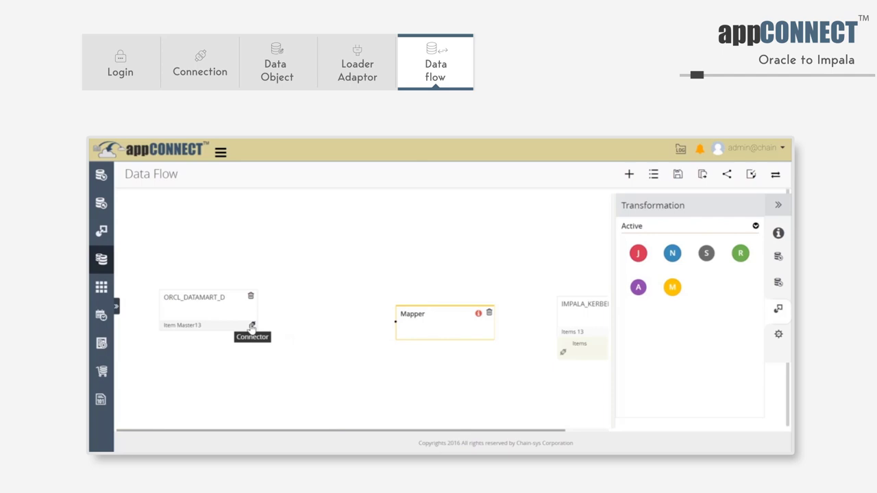
drag(251, 327, 416, 323)
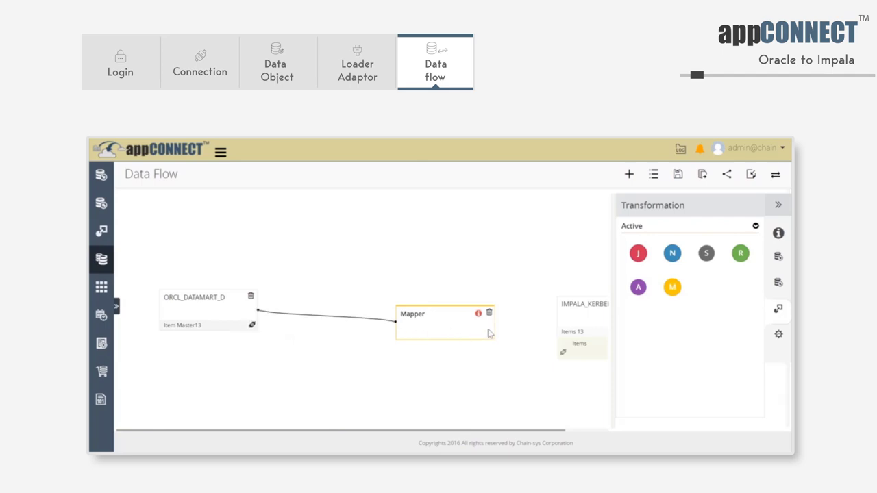
drag(488, 329, 565, 352)
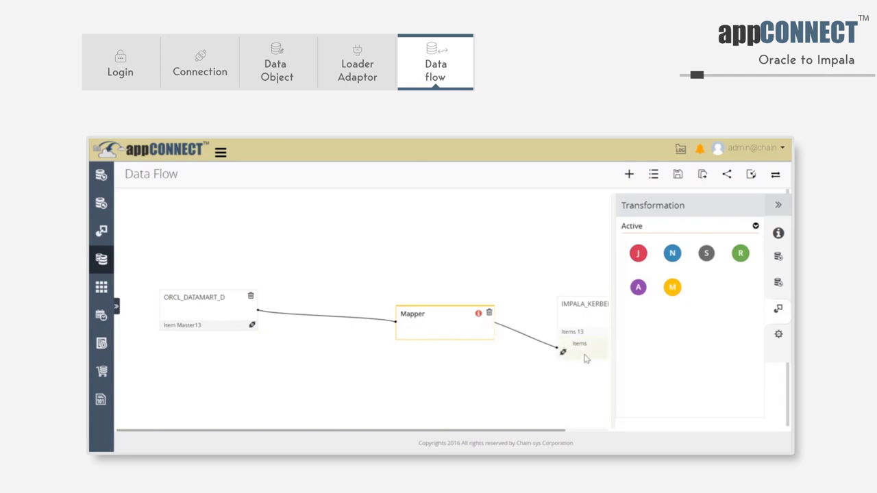
click(479, 315)
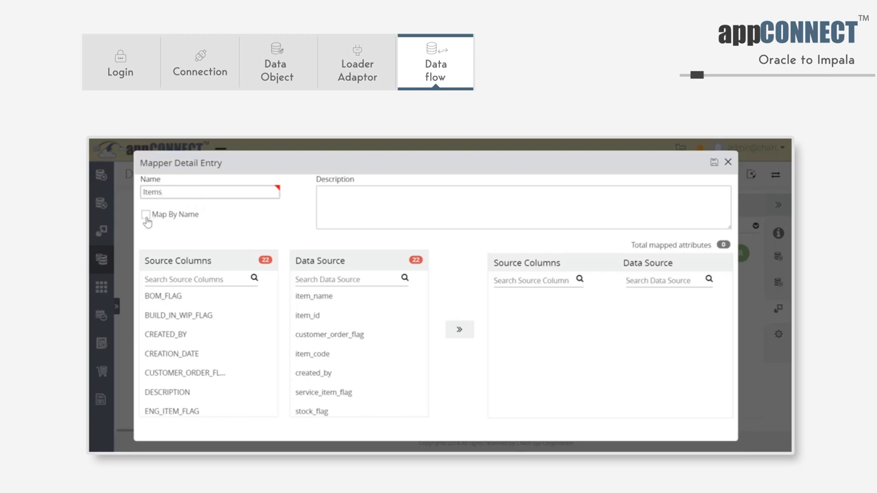
Step: Map all 22 columns by name, then save the data flow as Items_DF_13 and compile it
click(146, 215)
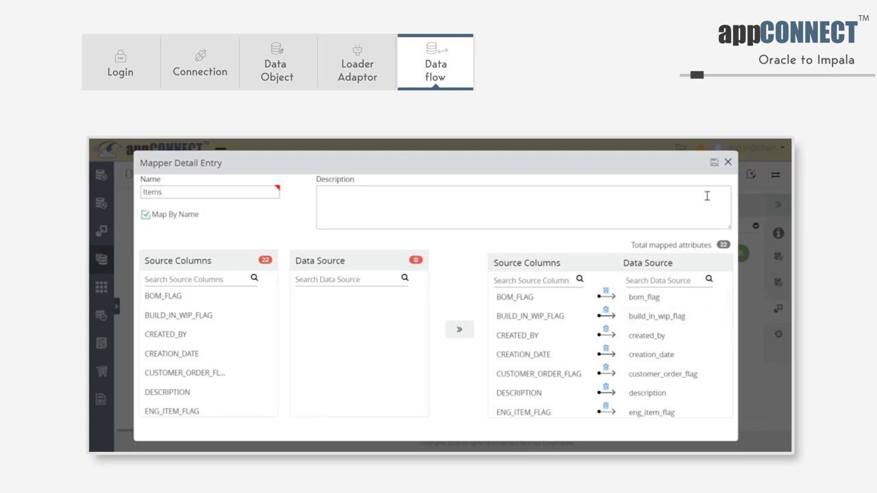
click(714, 163)
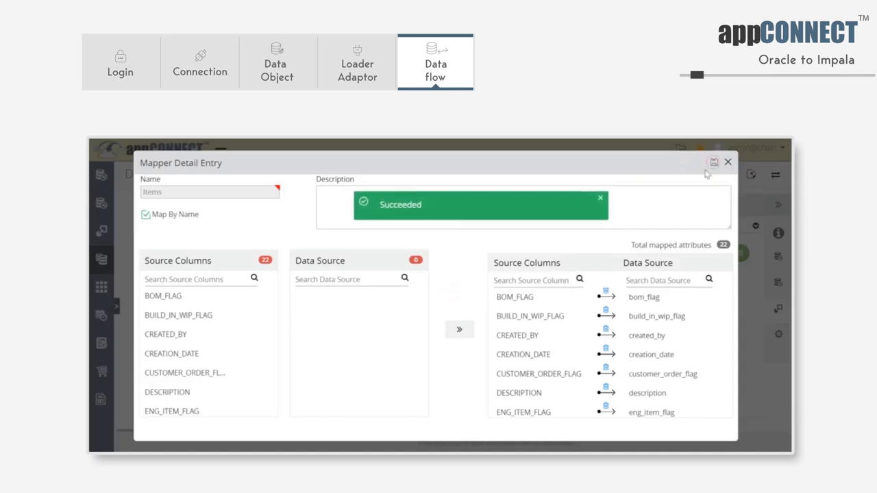
click(729, 162)
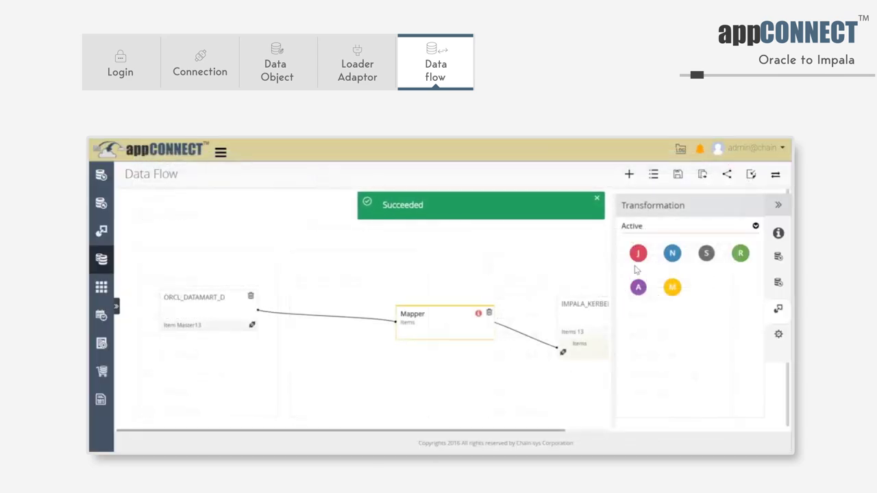
click(681, 178)
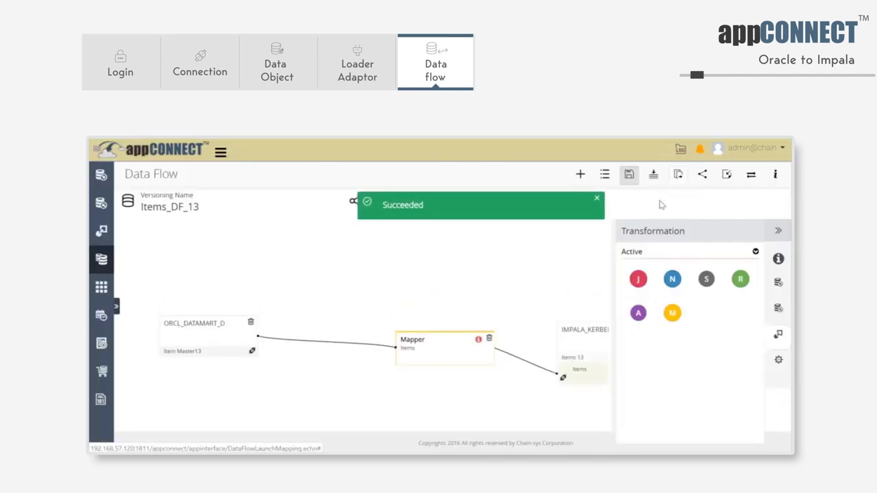
click(654, 177)
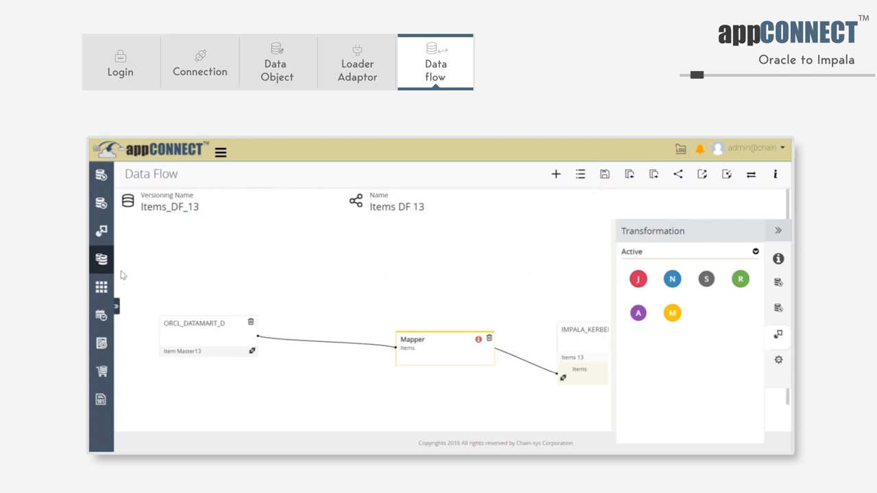
Step: Execute Items DF 13 from the Dataflow Workbench's DataFlows list, loading 10 records into IMPALA_KERBEROS
mouse_move(103, 264)
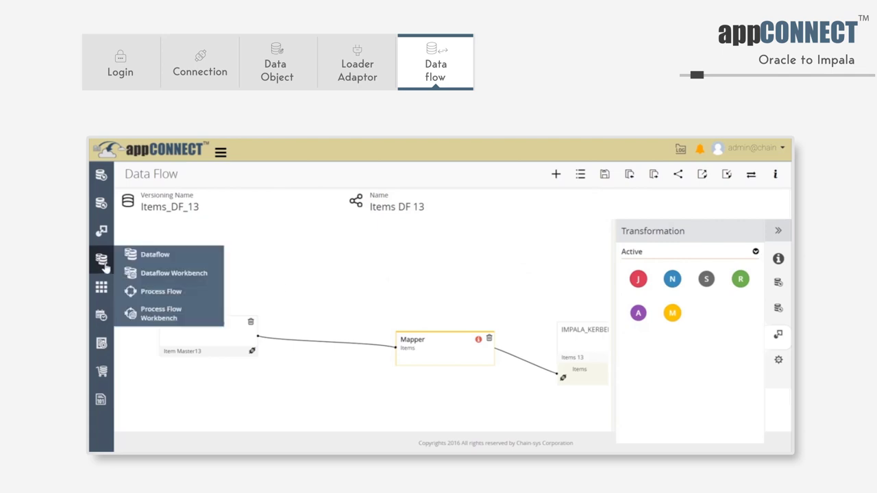
click(204, 274)
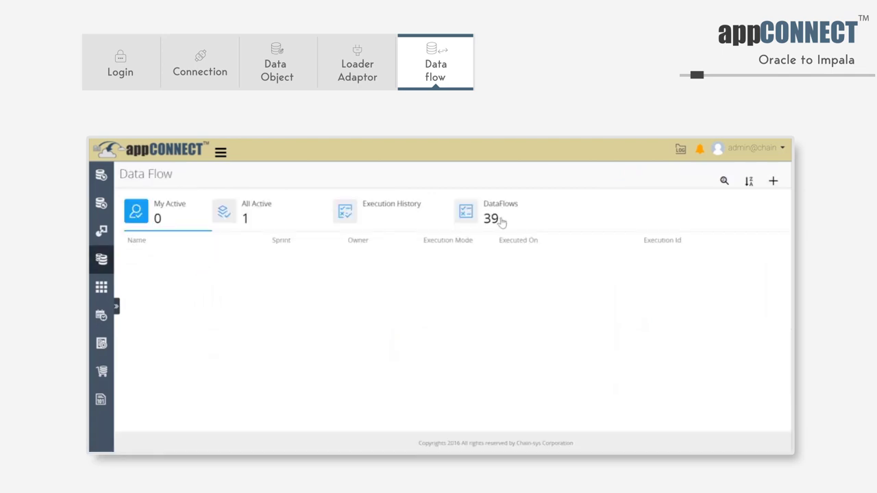
click(496, 221)
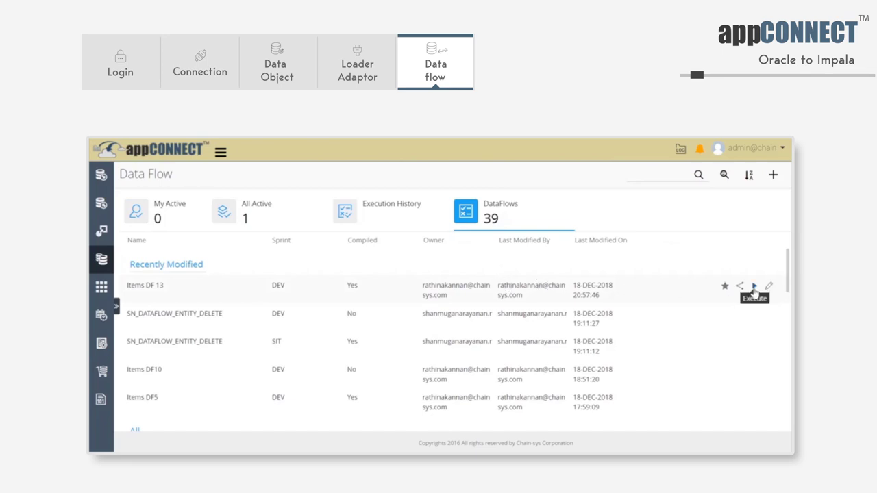
click(754, 288)
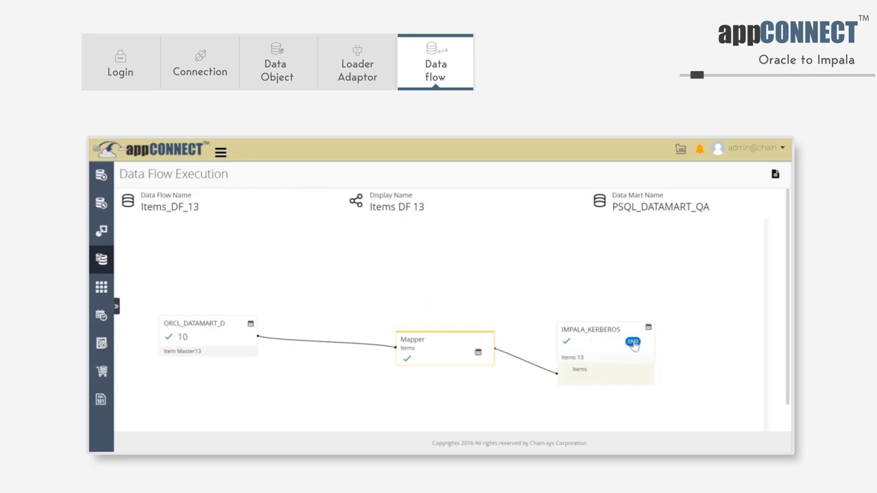
Step: Open the IMPALA_KERBEROS execution summary showing 10 items loaded at 100% success with zero errors
click(633, 345)
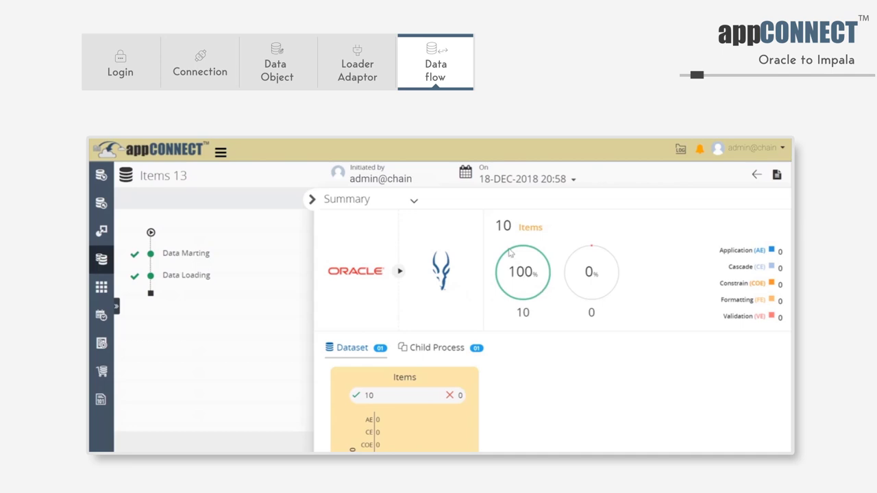
mouse_move(519, 322)
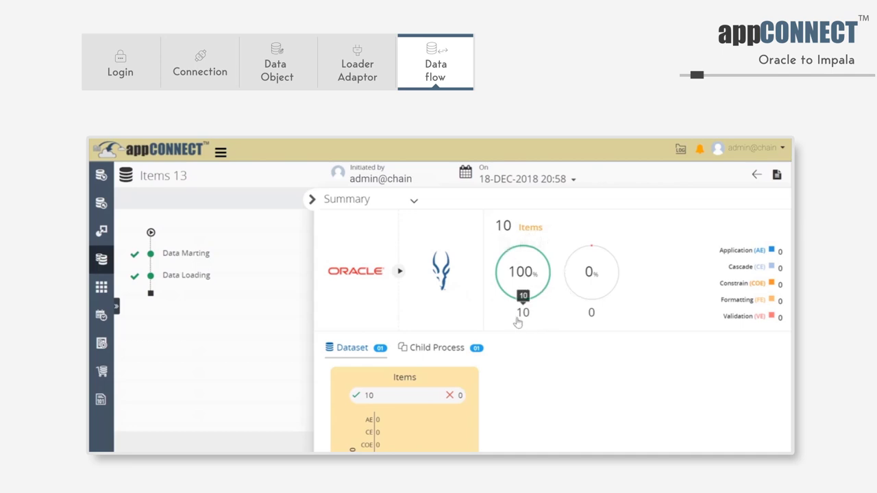